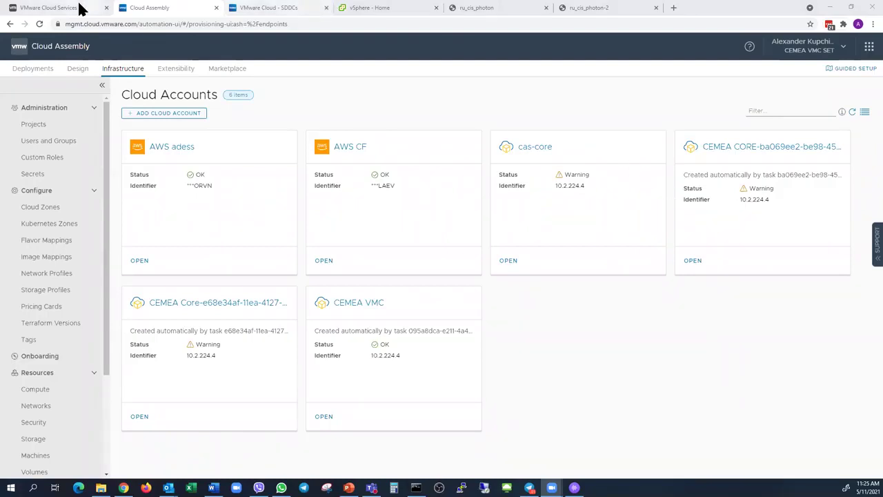
Review the available cloud services and the new cloud account form for VMware Cloud on AWS without adding an account
click(62, 8)
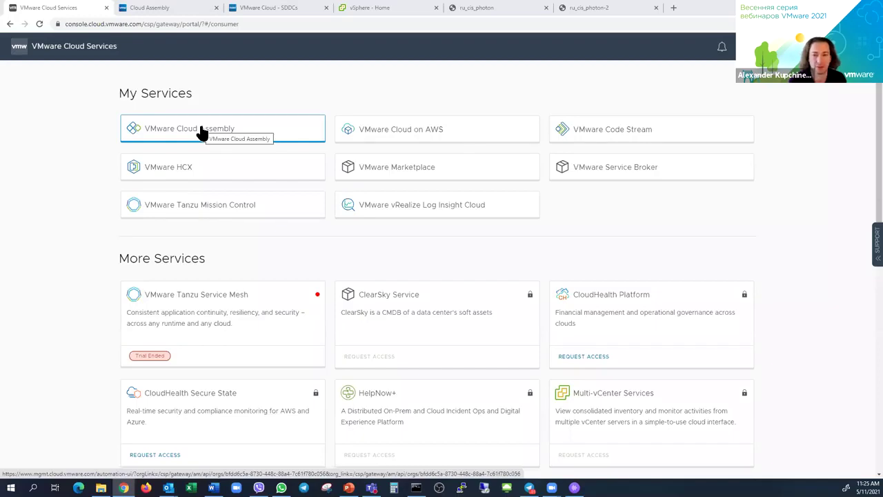
click(181, 10)
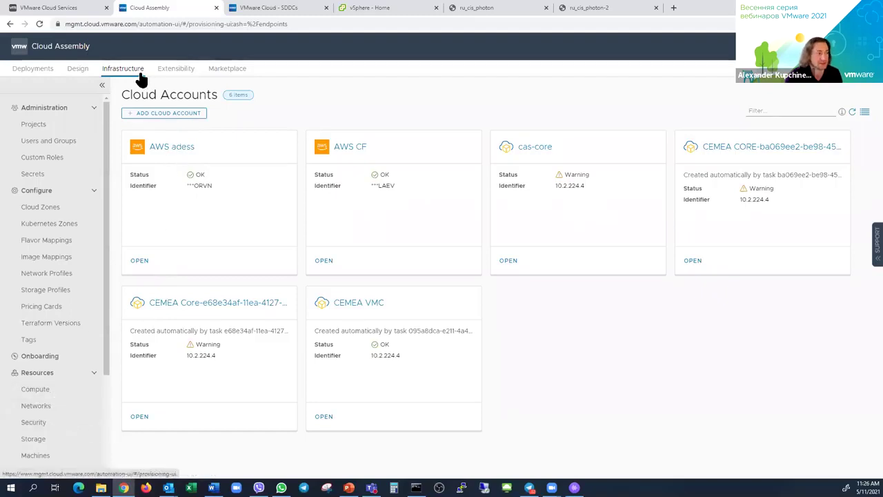
scroll(85, 351, down, 2)
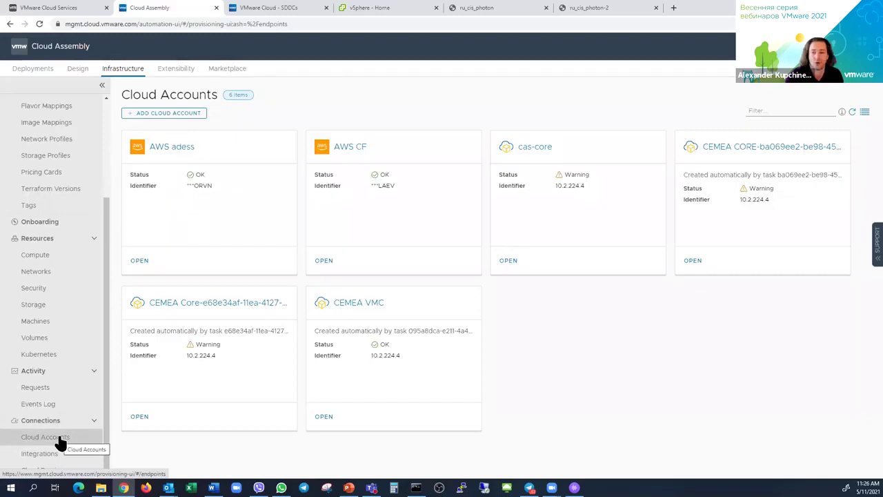
click(151, 114)
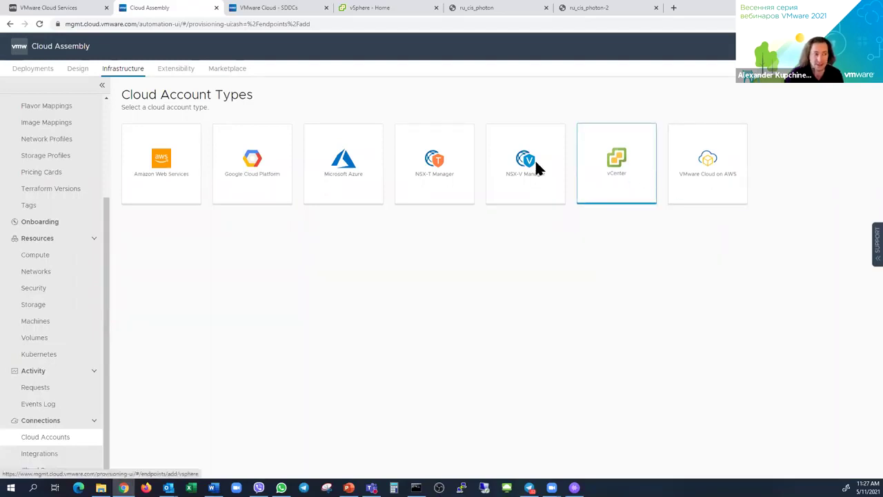
click(710, 170)
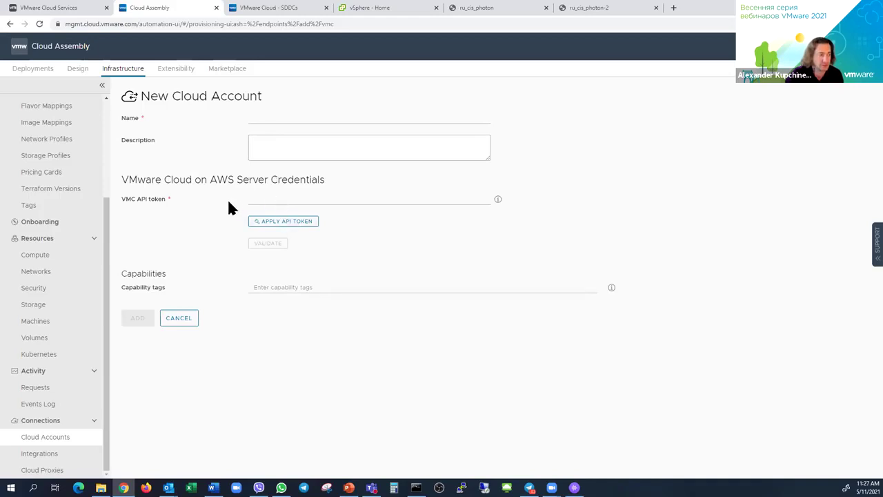
click(195, 320)
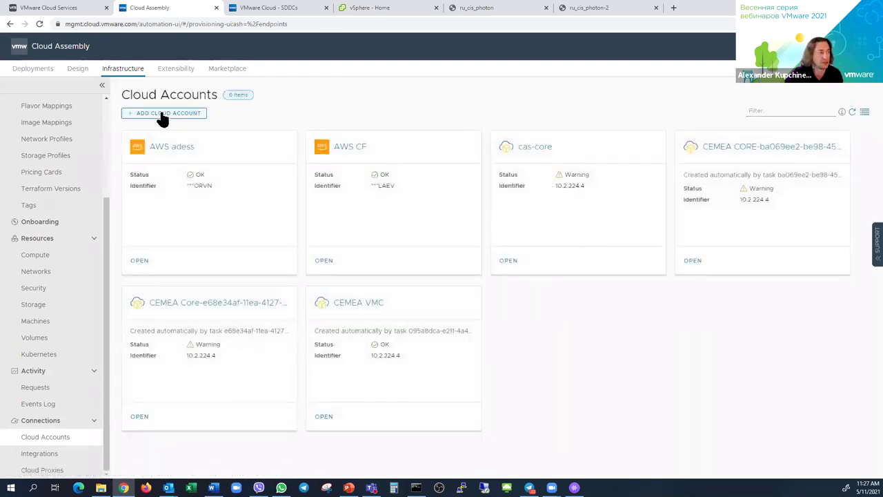
Examine the new vCenter cloud account form and its cloud proxy installation instructions without adding an account
click(160, 115)
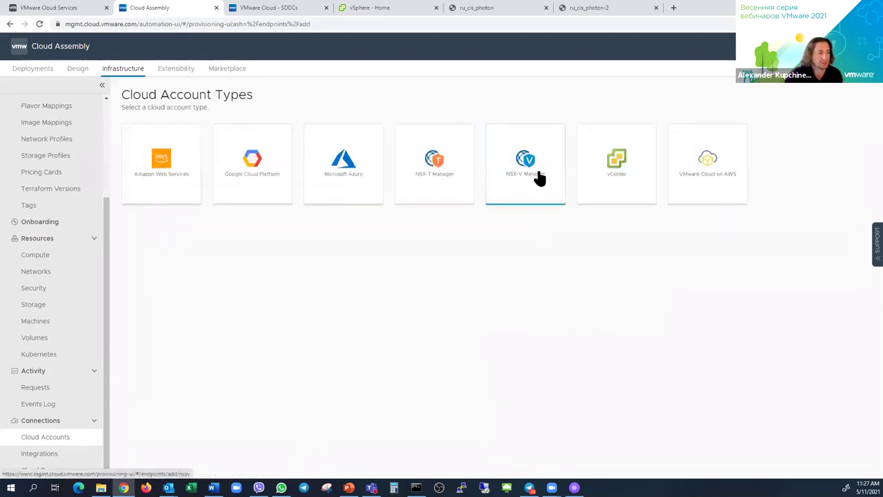
click(619, 172)
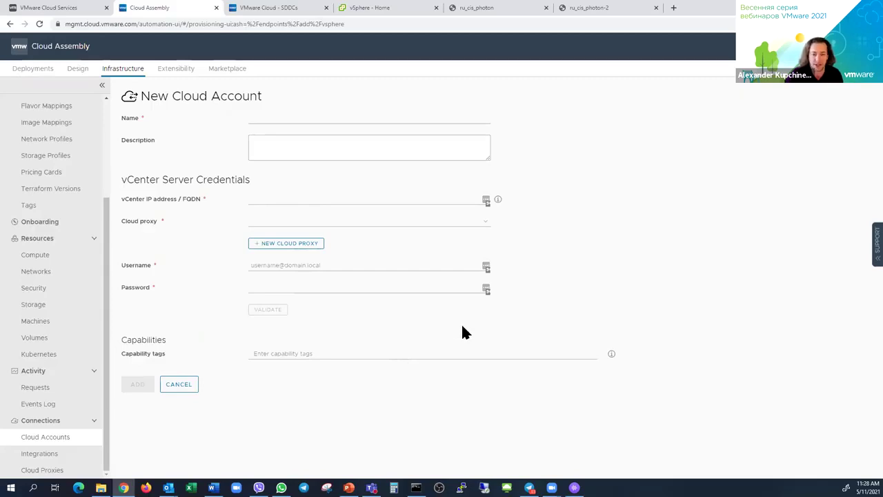
click(291, 247)
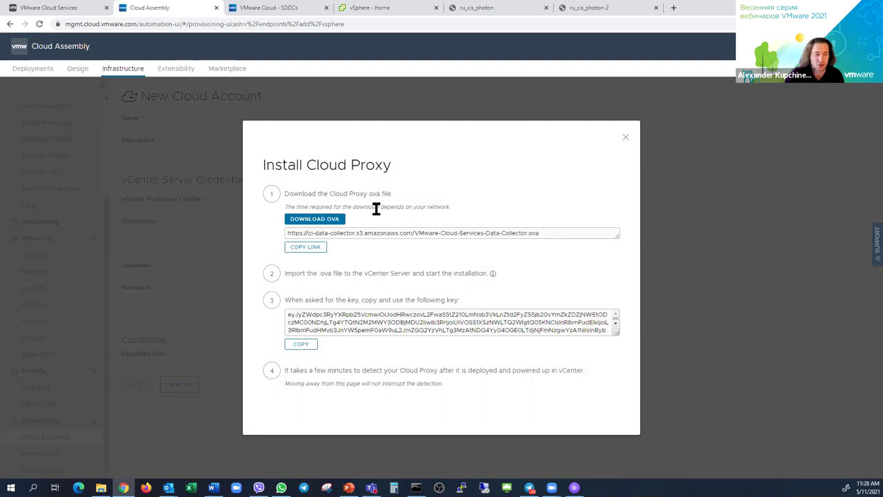
click(626, 138)
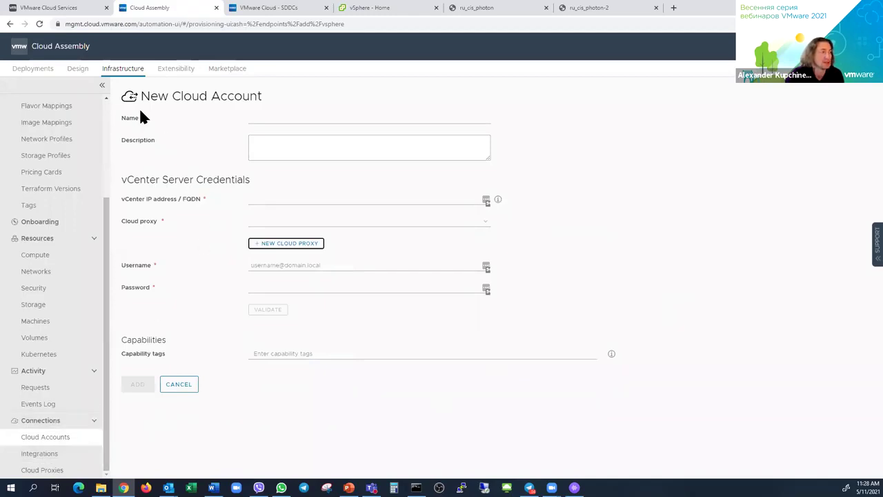
click(174, 386)
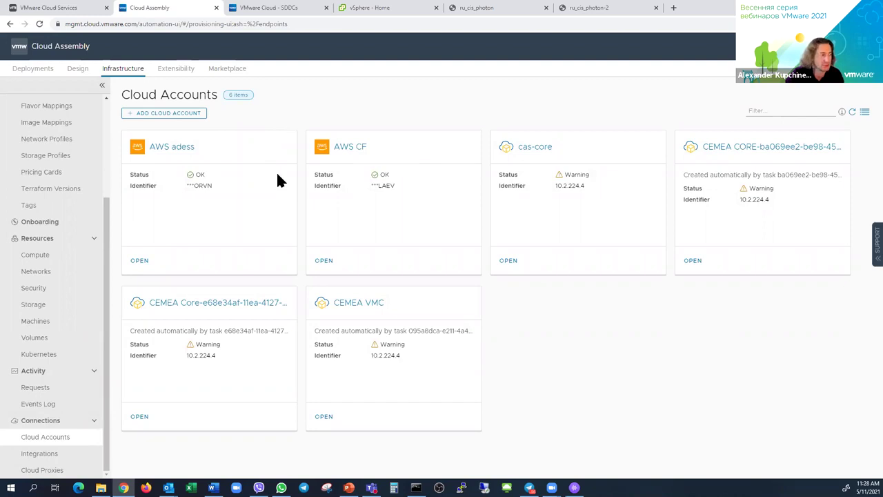
Examine the Microsoft Azure cloud account form without adding an account, and view the available integration types
click(173, 113)
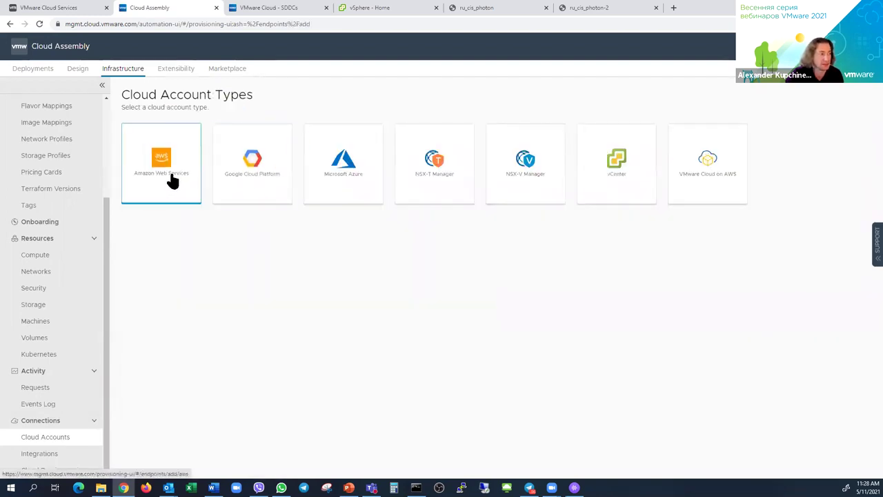
click(320, 168)
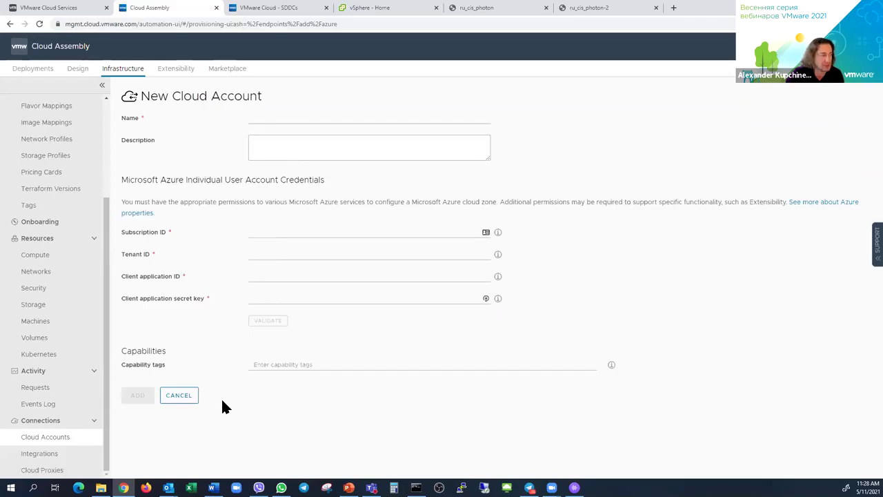
click(181, 398)
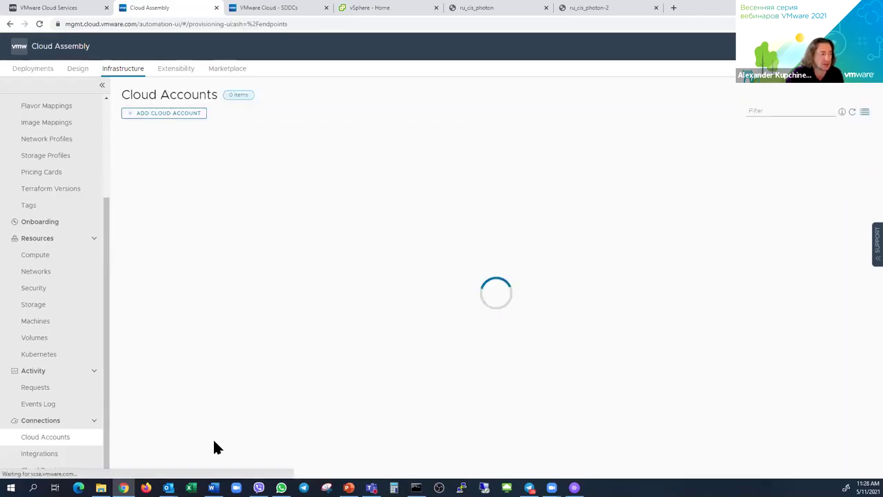
click(49, 455)
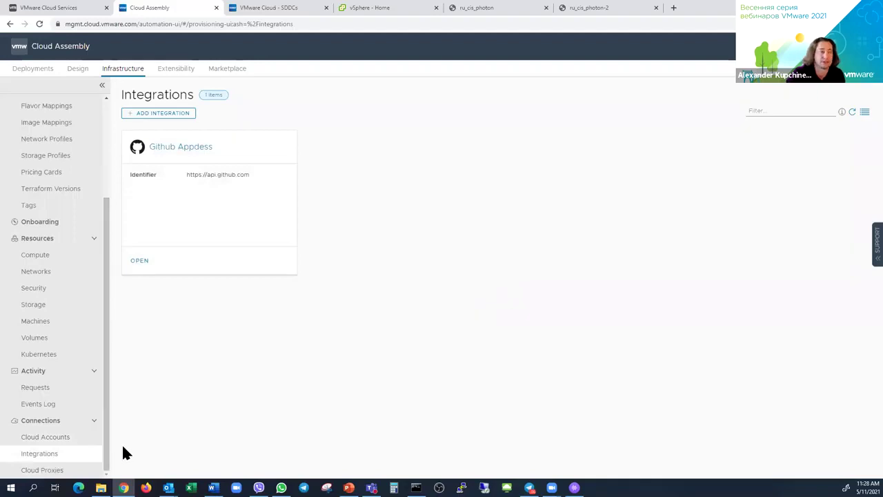
click(178, 118)
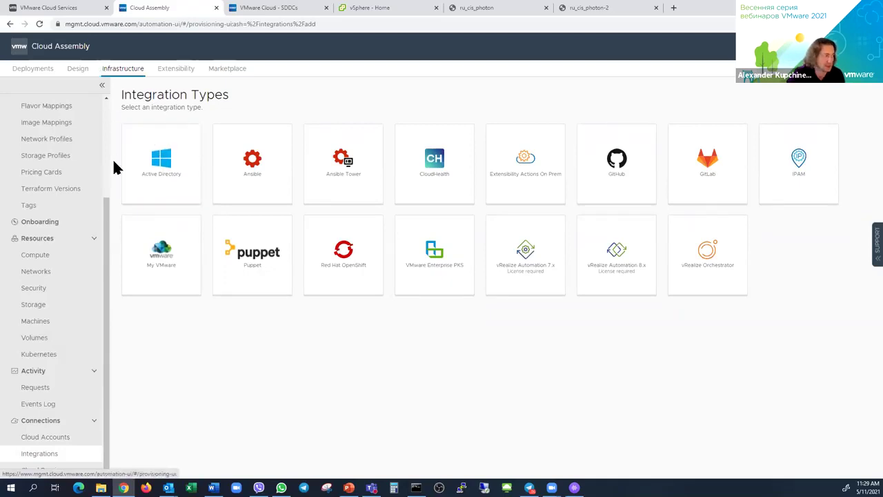
Create a cloud template named Demo from a blank canvas in the CEMEA VMC SET project
click(77, 68)
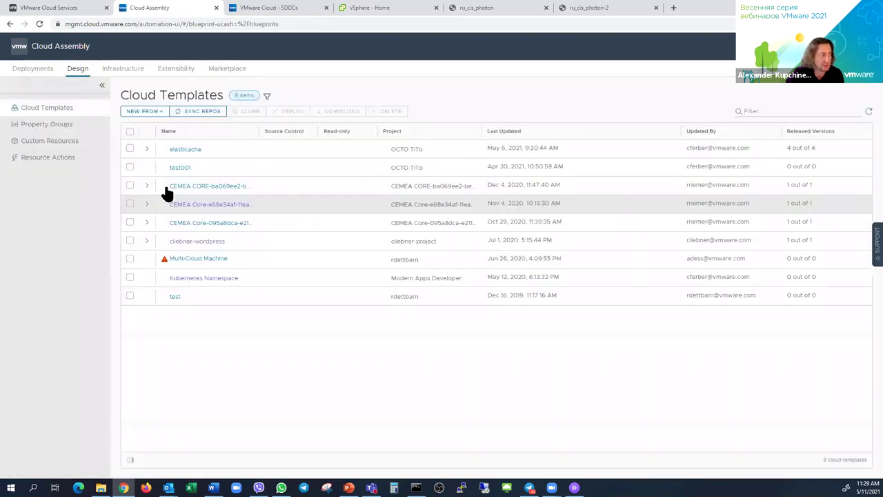
click(145, 111)
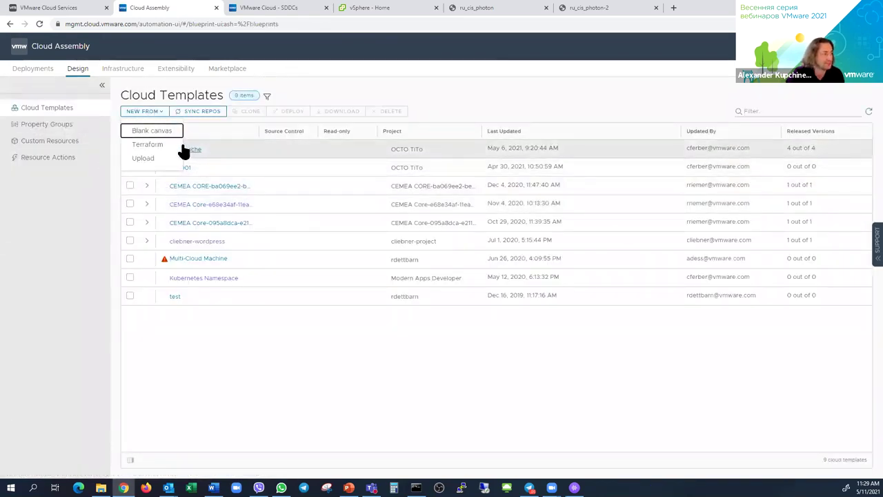
click(183, 145)
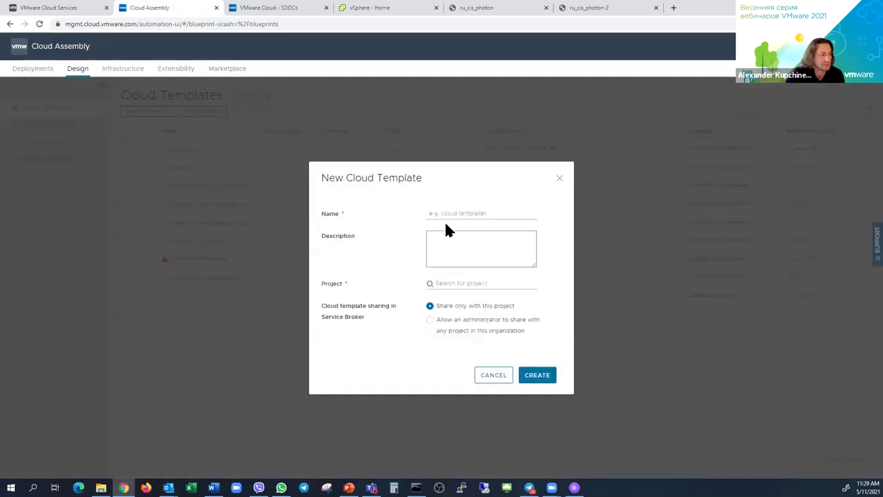
click(452, 217)
text(de)
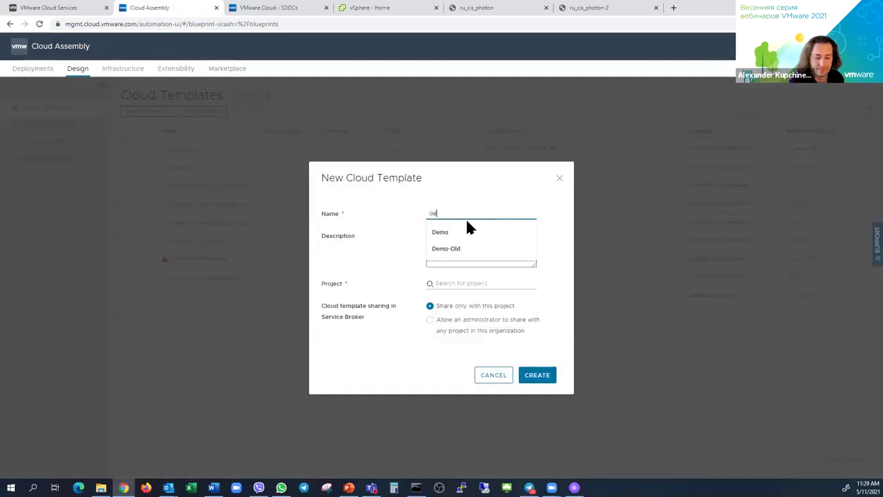
click(472, 232)
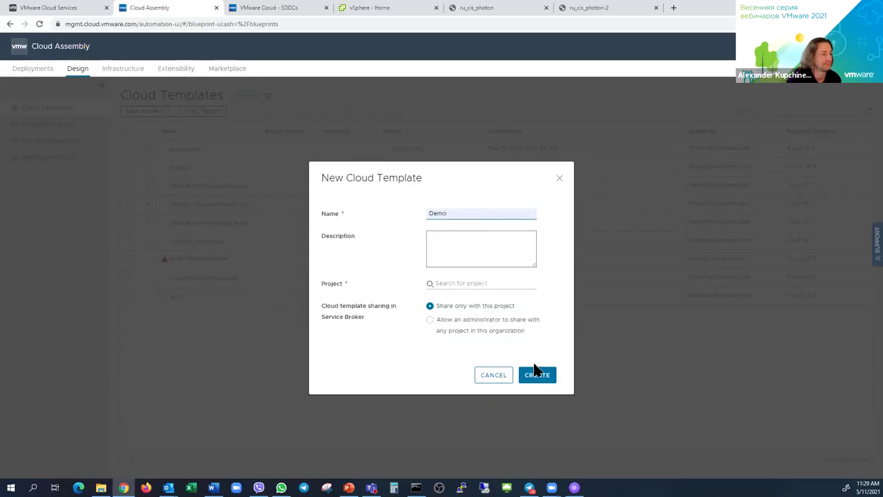
click(467, 283)
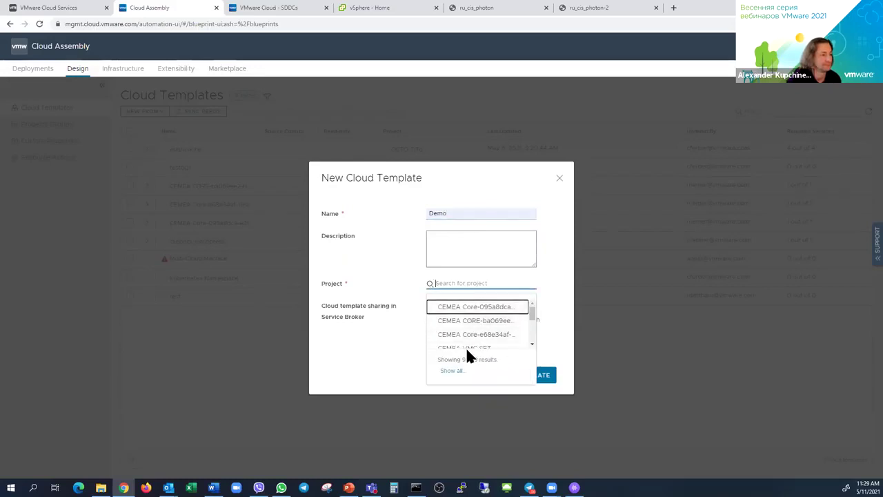
click(466, 349)
click(546, 376)
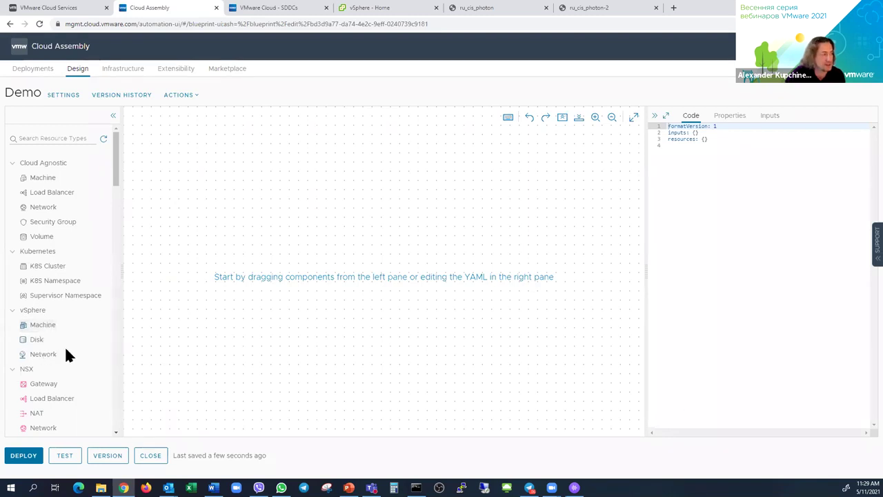
Place a vSphere machine on the Demo template's canvas and check the image choices in its properties
drag(48, 330, 304, 261)
click(729, 115)
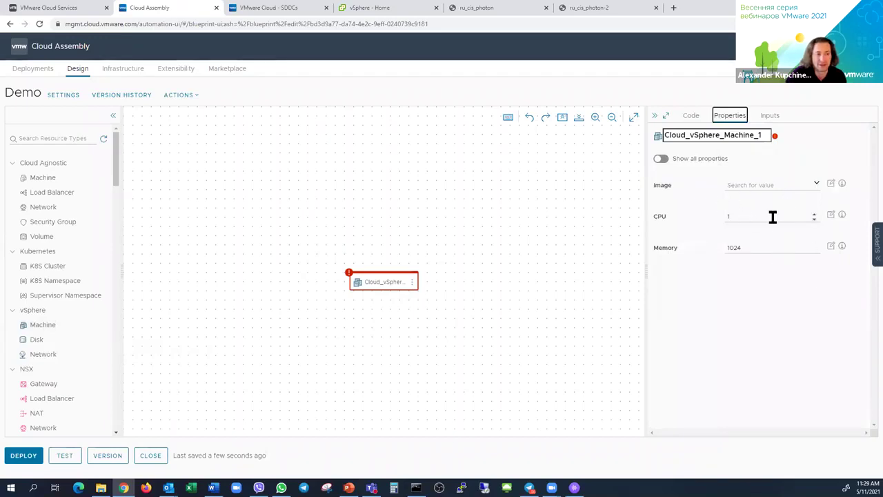
click(796, 182)
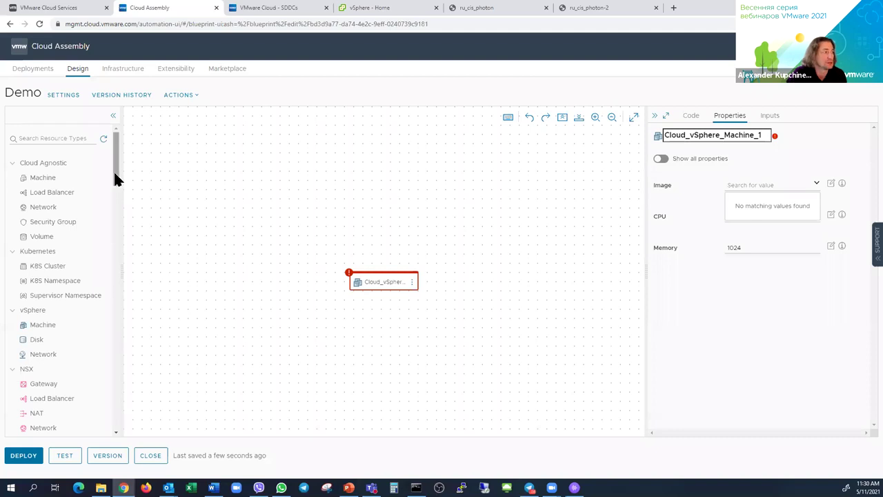
Browse the template's resource types from the AWS components through configuration management, GCP and Microsoft Azure
drag(114, 177, 119, 222)
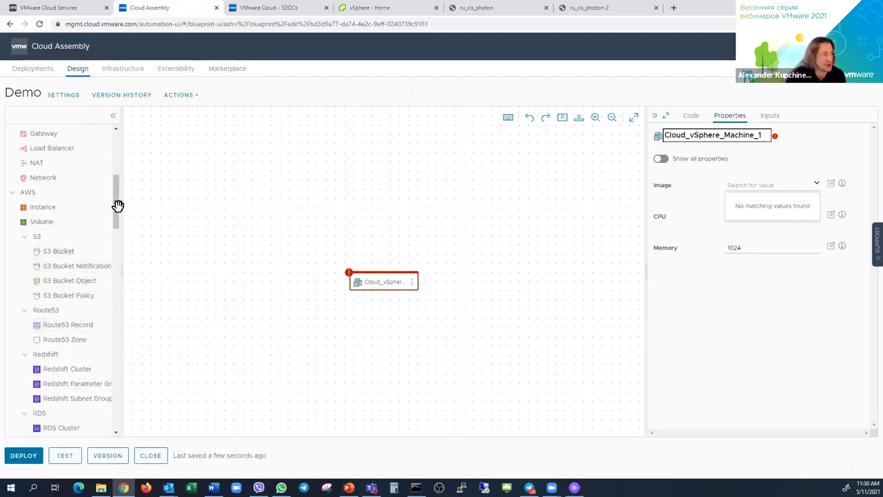
drag(117, 222, 126, 335)
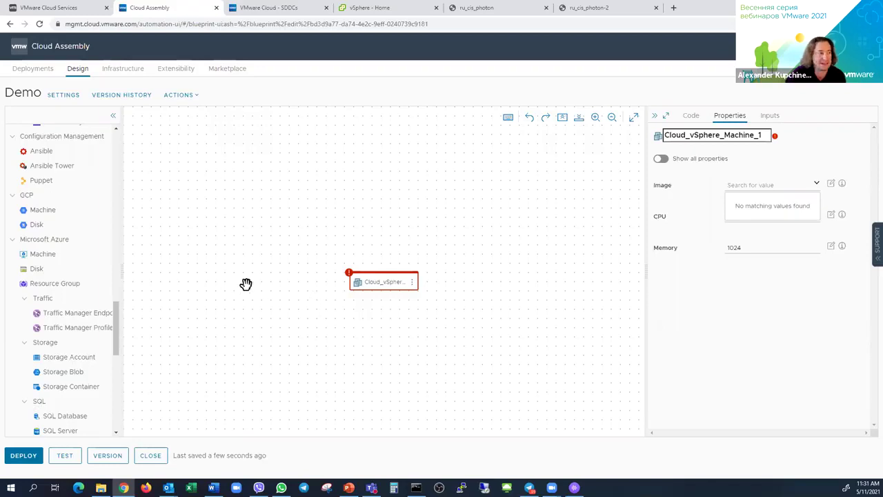
drag(115, 315, 118, 144)
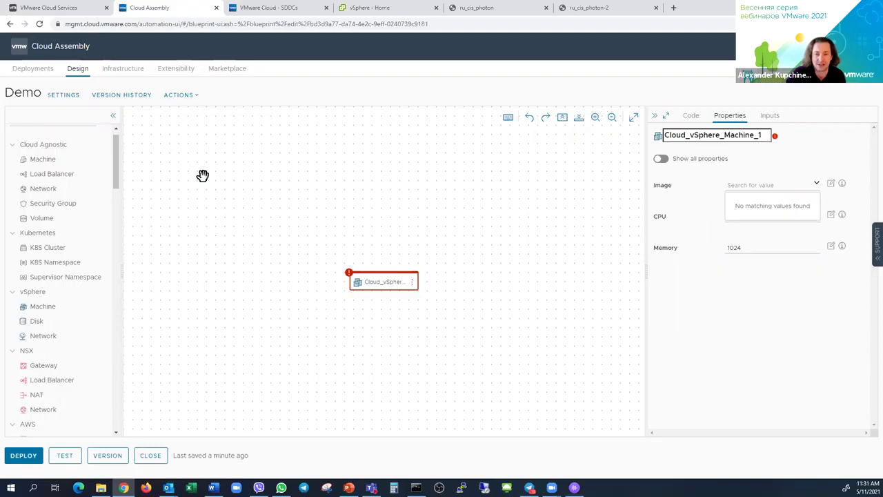
Switch to VMware Cloud and start a new SDDC with AWS as the cloud and EU (London) as the region
click(275, 10)
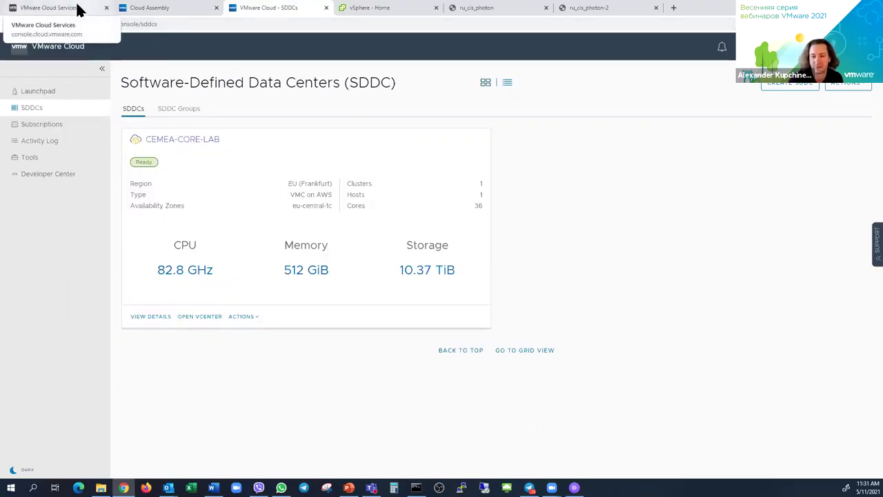
click(50, 122)
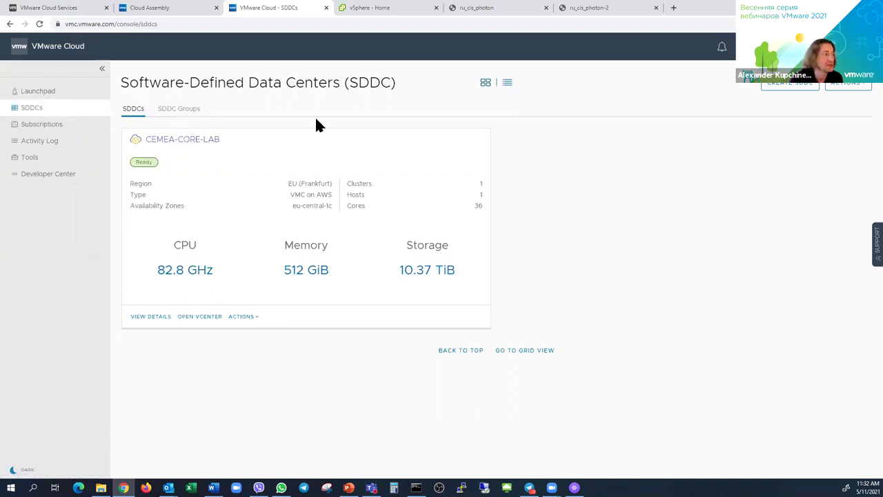
click(792, 84)
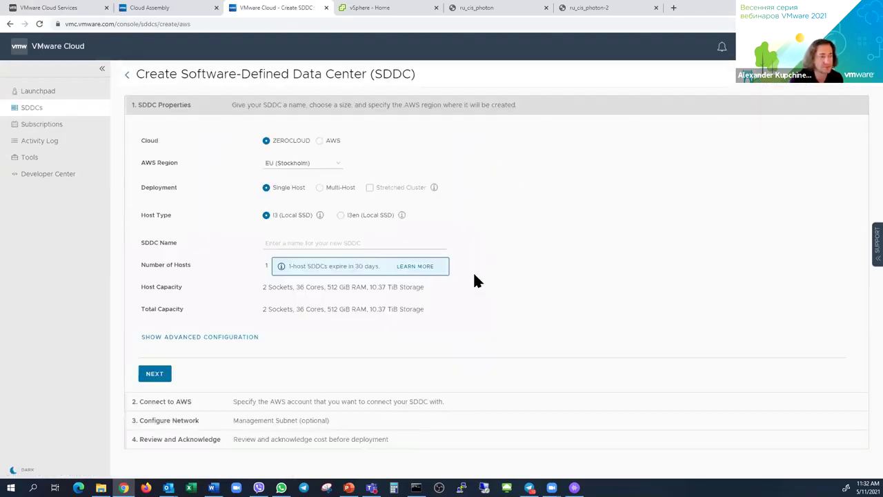
click(318, 141)
click(310, 163)
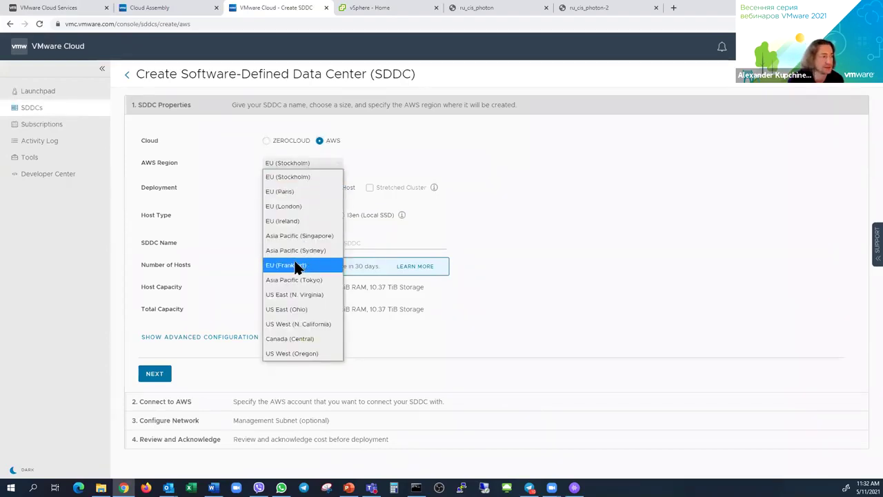
click(283, 206)
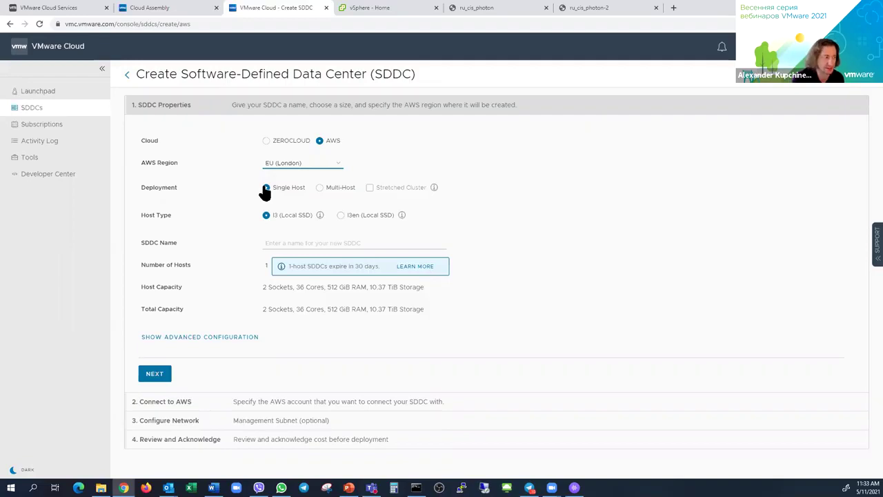
Set the new SDDC's deployment to Multi-Host and keep EU (London) as the AWS region
click(319, 188)
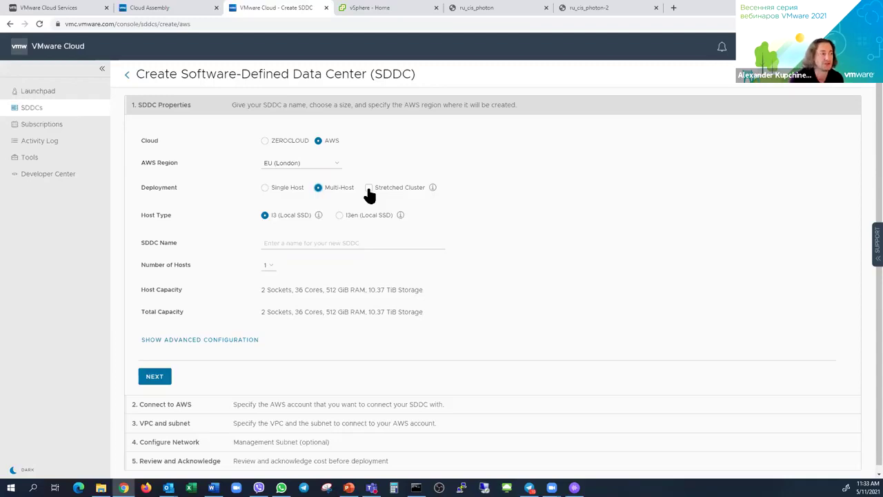
click(338, 163)
click(341, 166)
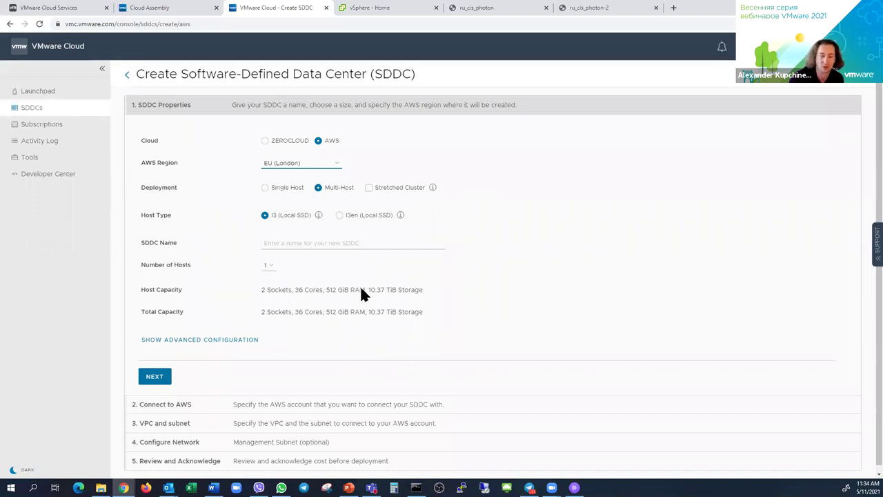
Try the I3en (Local SSD) host type with 1 host for the new SDDC and examine its host capacity
click(339, 215)
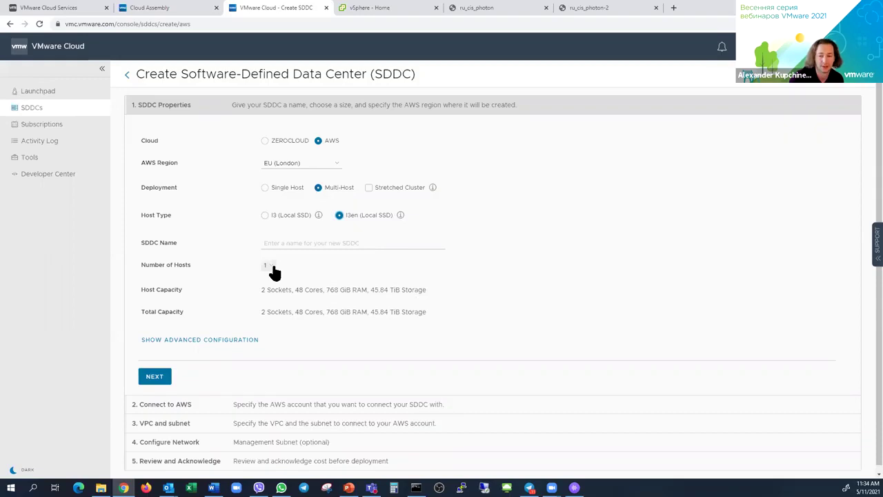
drag(416, 289, 362, 289)
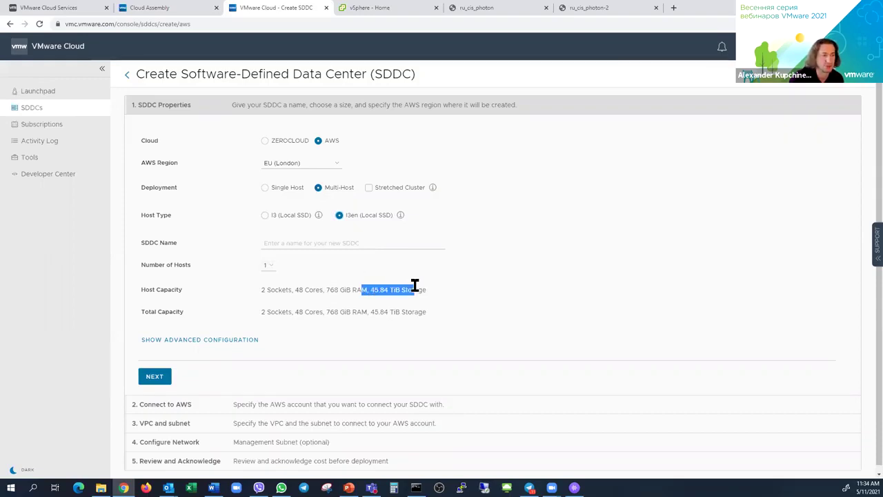
click(269, 268)
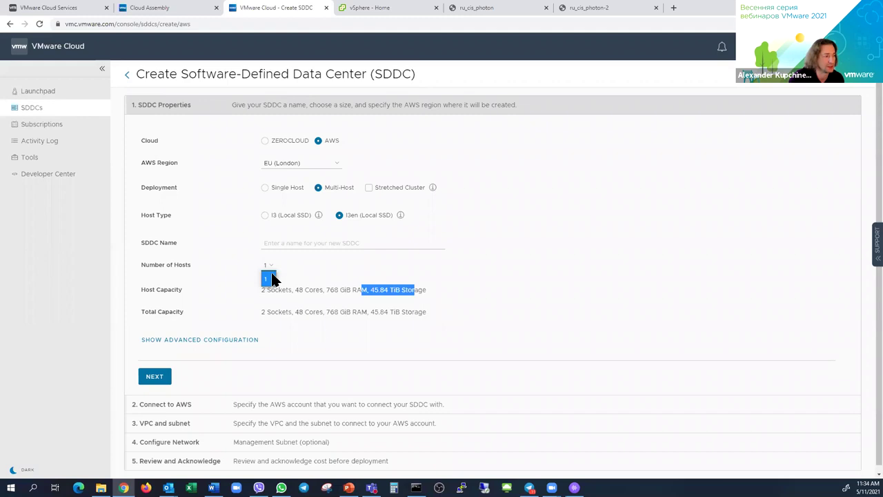
click(273, 278)
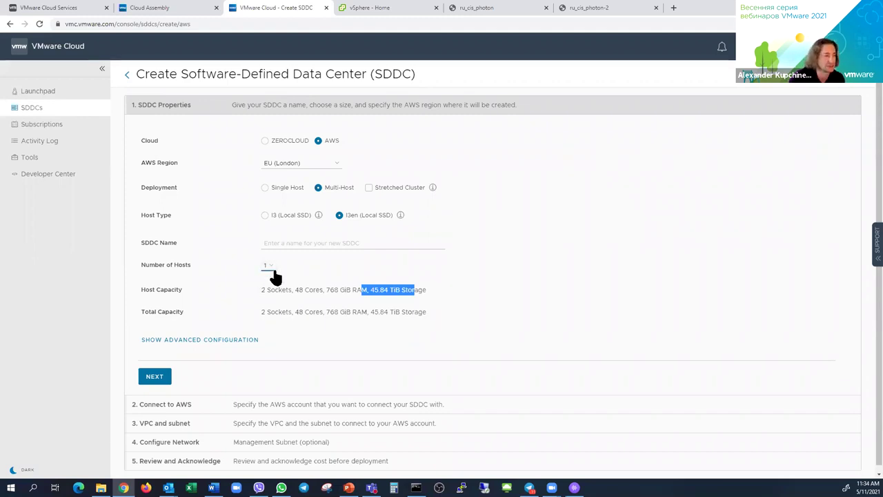
click(155, 376)
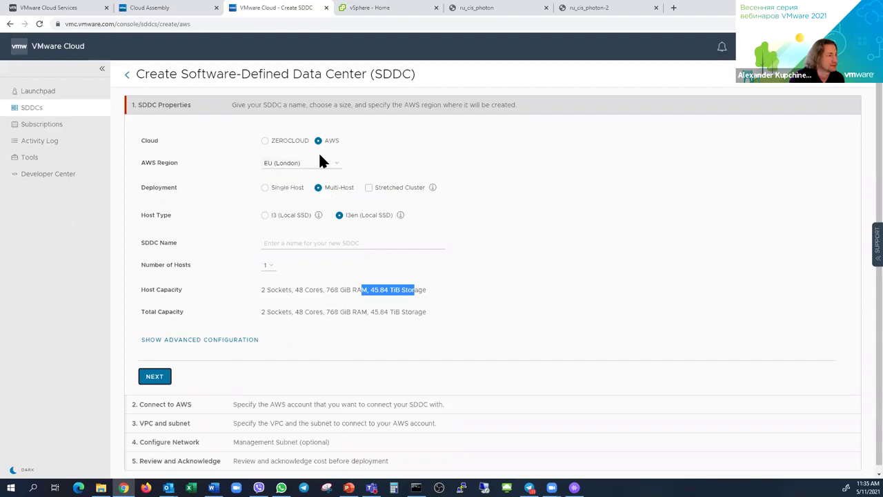
Set the host type to I3 (Local SSD), name the SDDC webinar-sddc and submit the SDDC properties
click(267, 216)
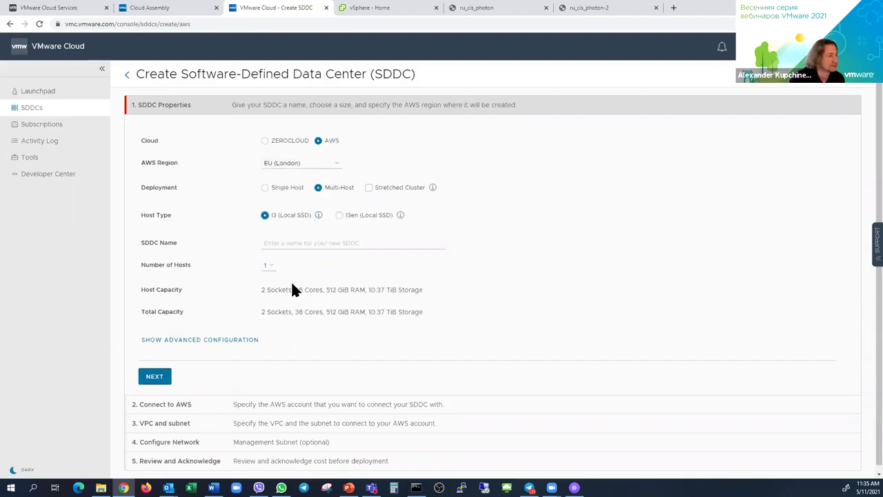
click(321, 246)
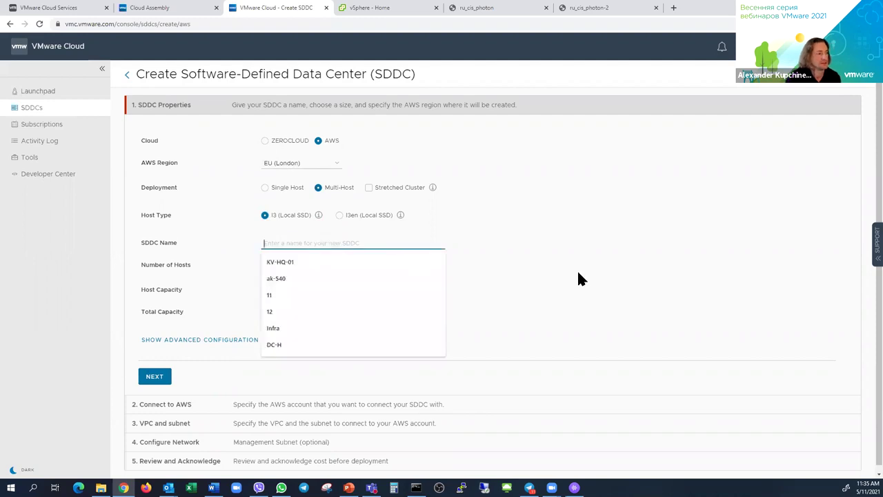
text(we)
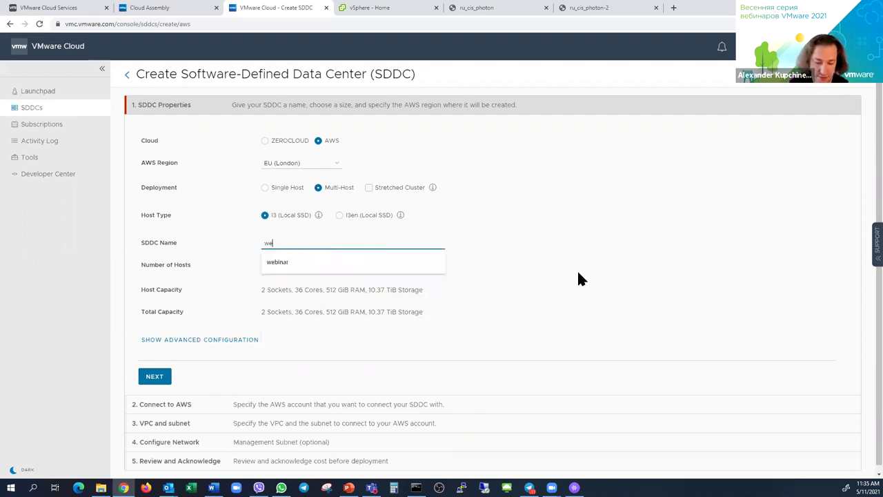
text(binar-sddc)
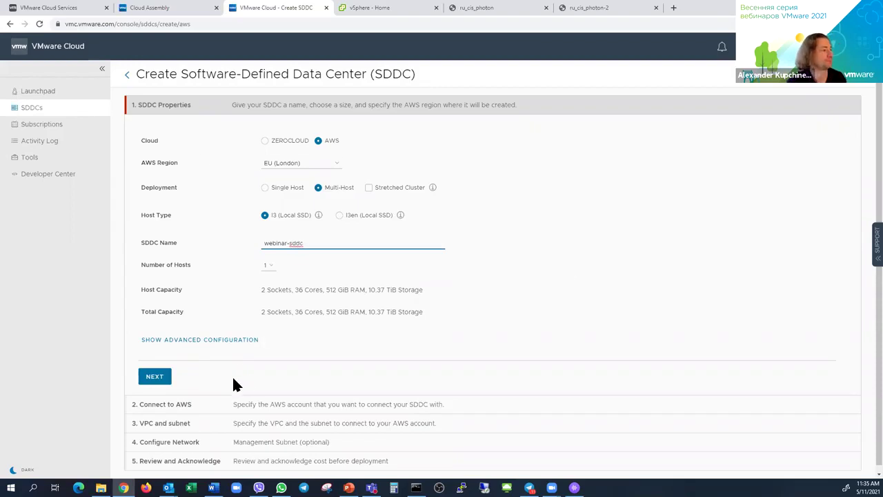
click(166, 379)
Check the AWS account choices, keep the already connected account and proceed to the VPC and subnet settings
click(381, 183)
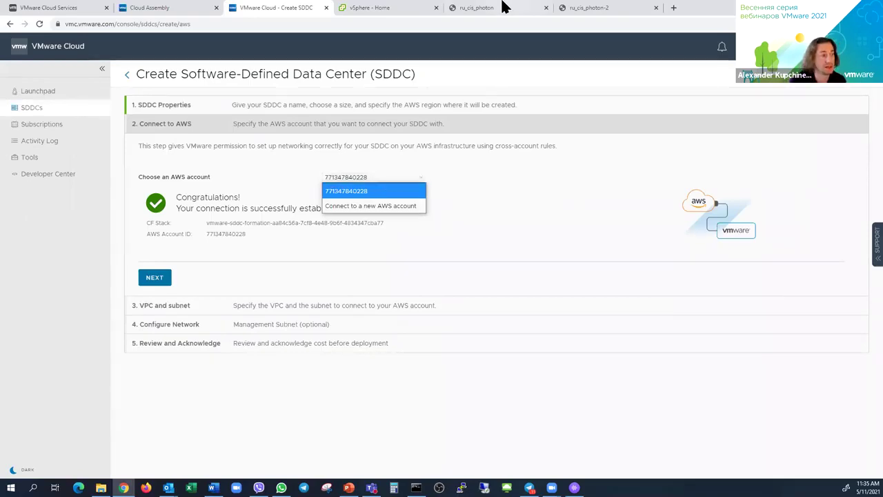
click(467, 176)
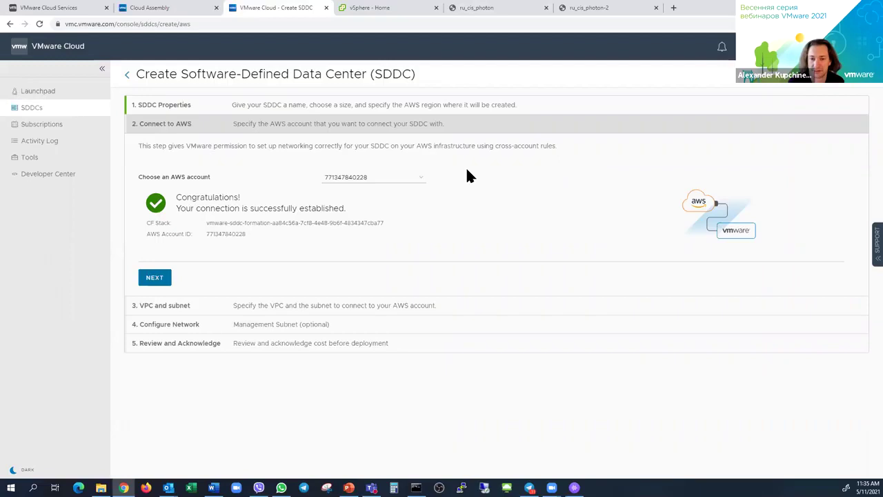
click(146, 278)
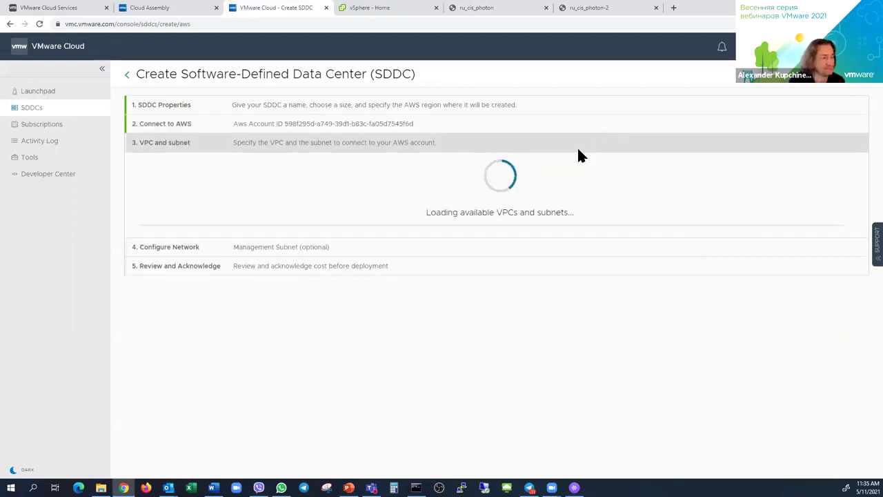
Connect the SDDC to VPC vpc-a47911cc (172.31.0.0/16) and choose subnet 172.31.32.0/20, eu-west-2b, euw2-az3
click(290, 176)
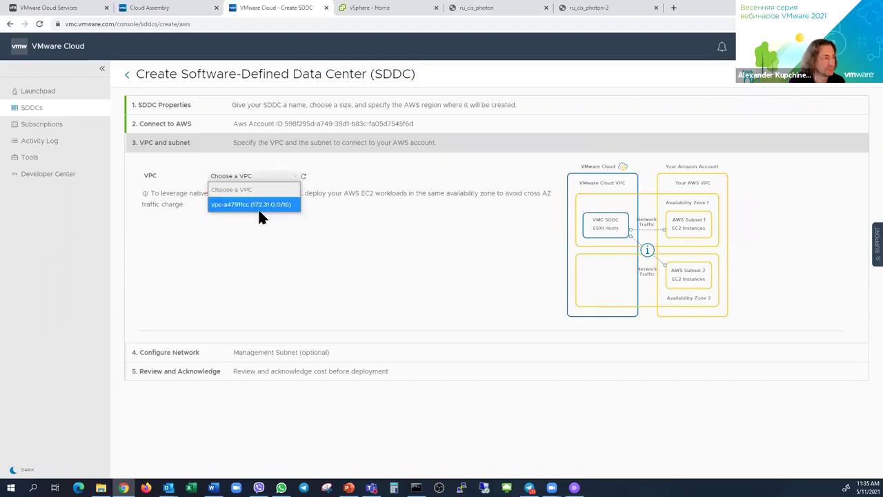
click(261, 205)
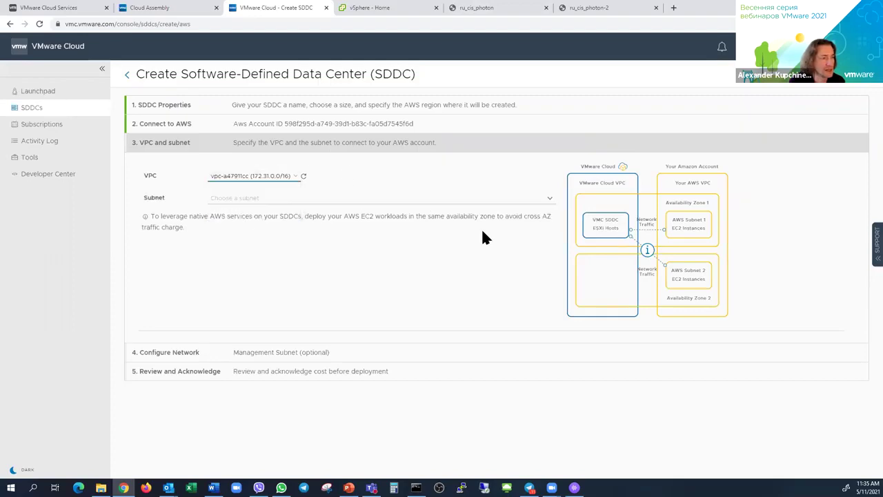
click(267, 197)
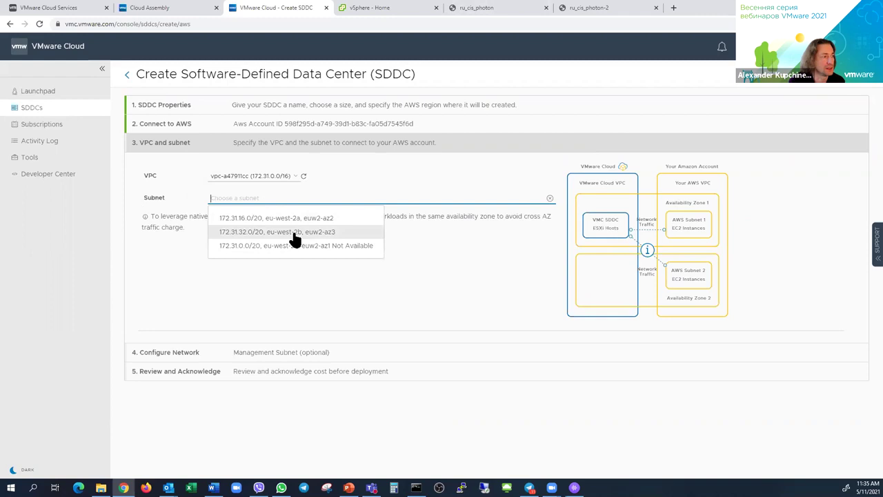
click(298, 233)
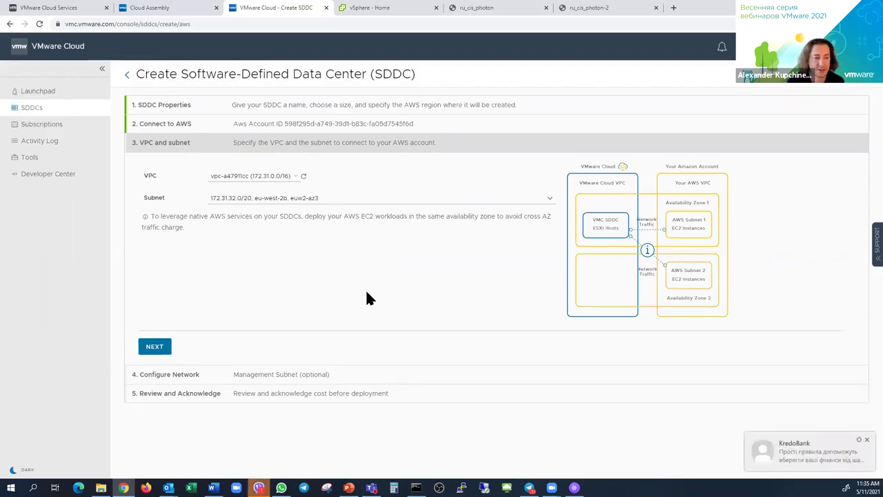
click(867, 445)
key(alt+Tab)
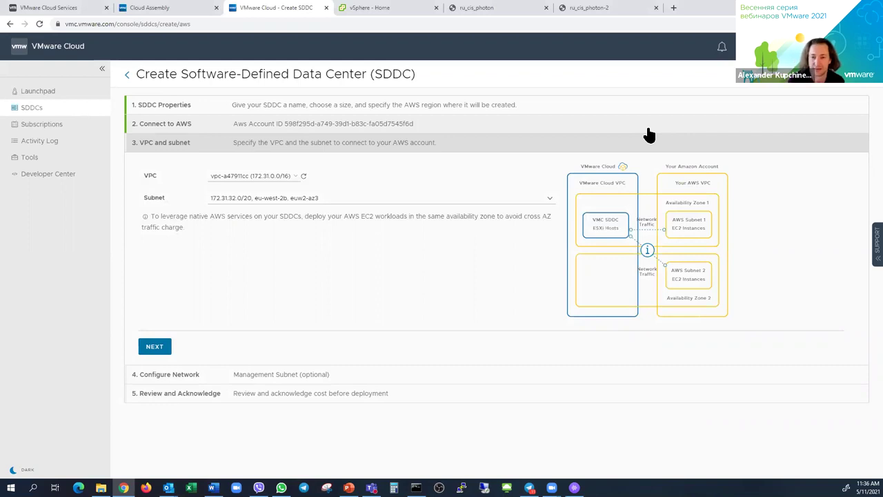
Proceed to the network configuration and accept the default management subnet 10.2.0.0/16 by leaving the CIDR block empty
click(168, 345)
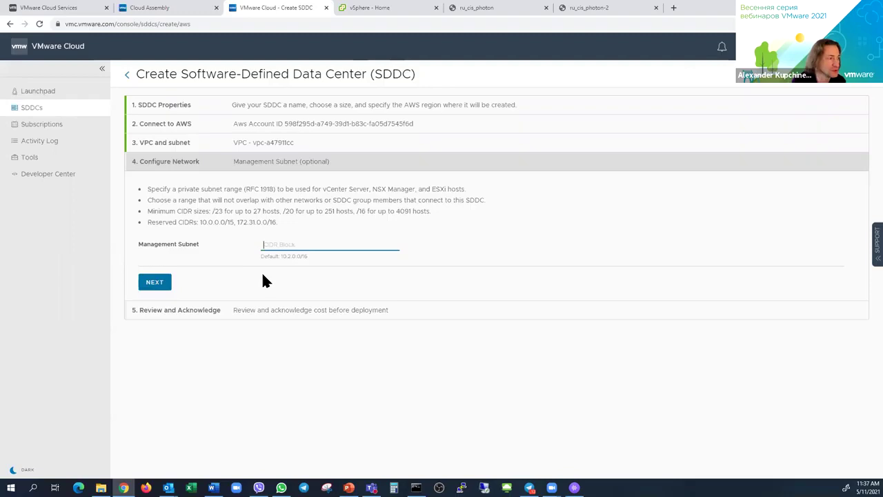
click(279, 255)
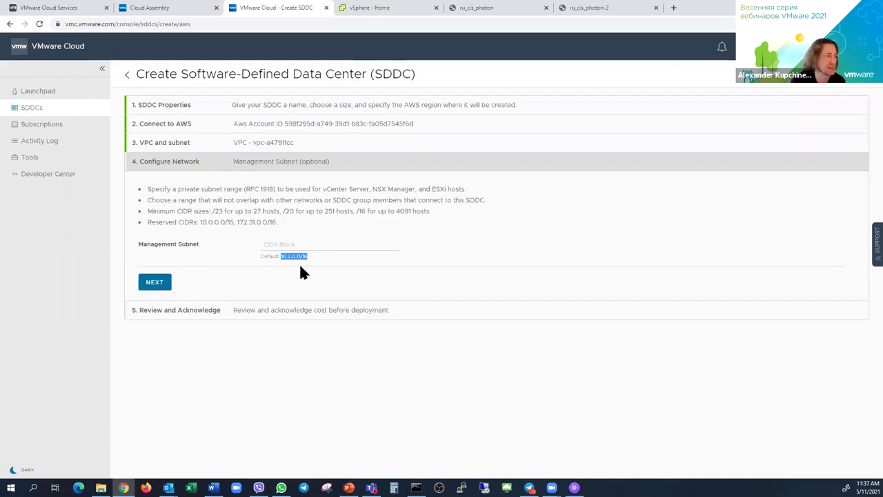
click(155, 282)
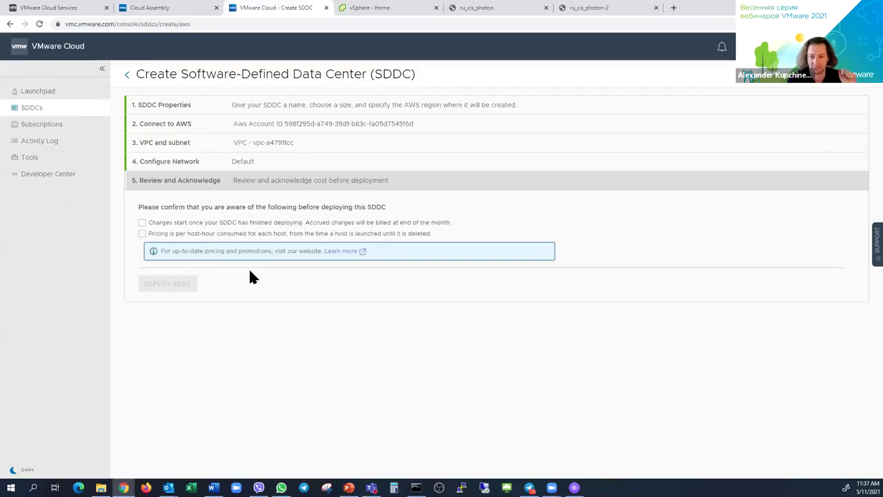
Leave the SDDC creation without deploying and open the Elastic DRS settings of the existing CEMEA-CORE-LAB SDDC
click(32, 108)
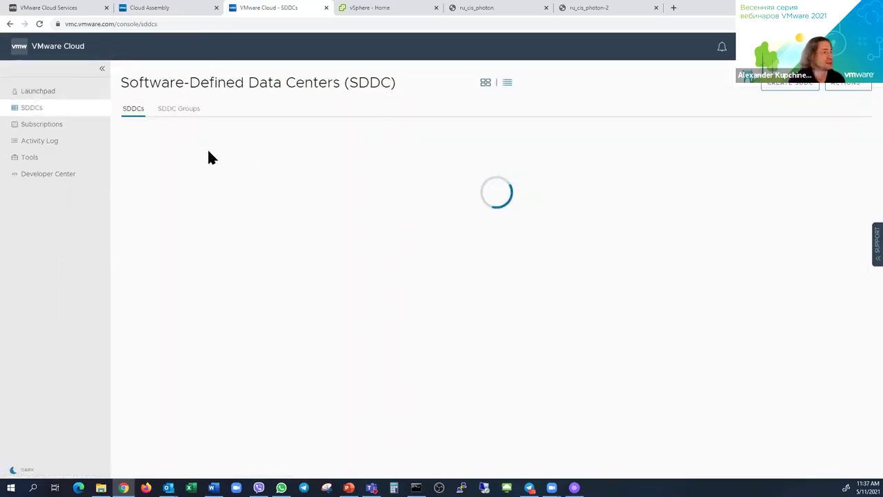
click(157, 317)
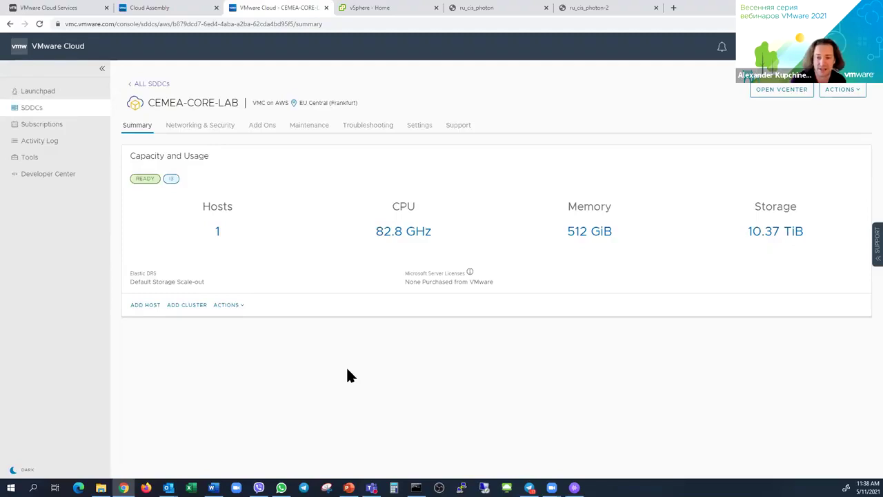
click(228, 305)
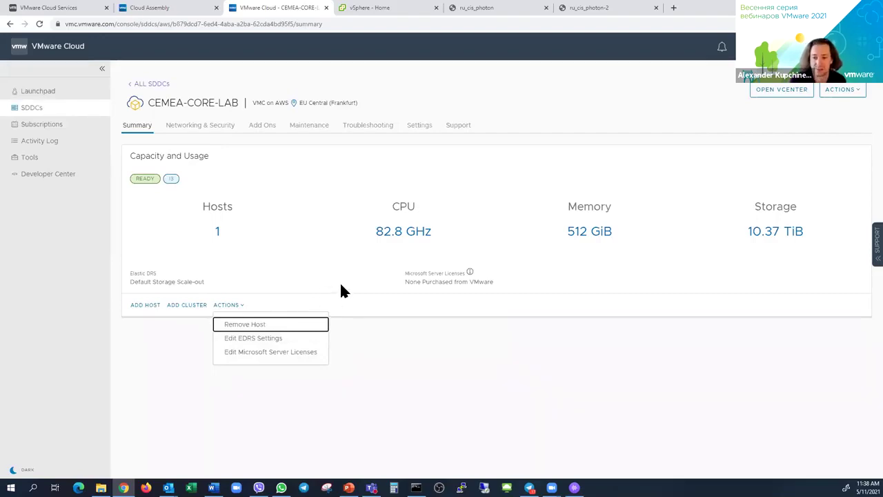
click(275, 342)
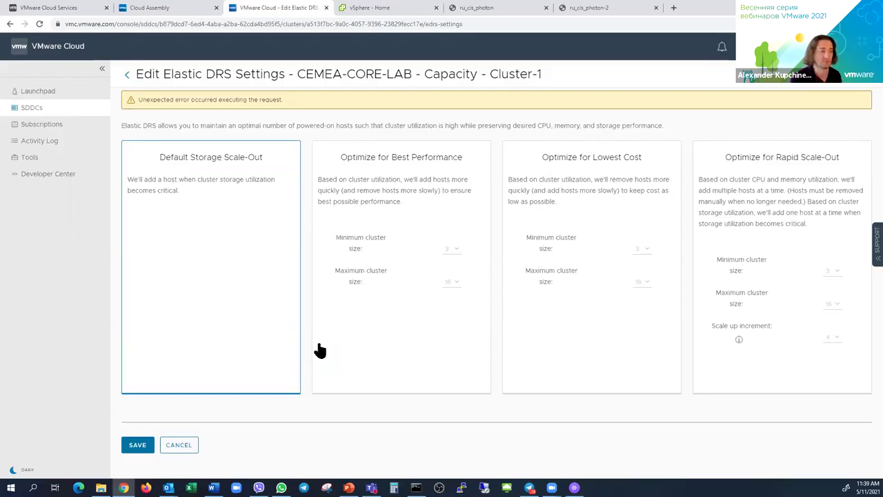
Choose the Optimize for Best Performance policy with a maximum cluster size of 9 and a minimum of 6
click(345, 316)
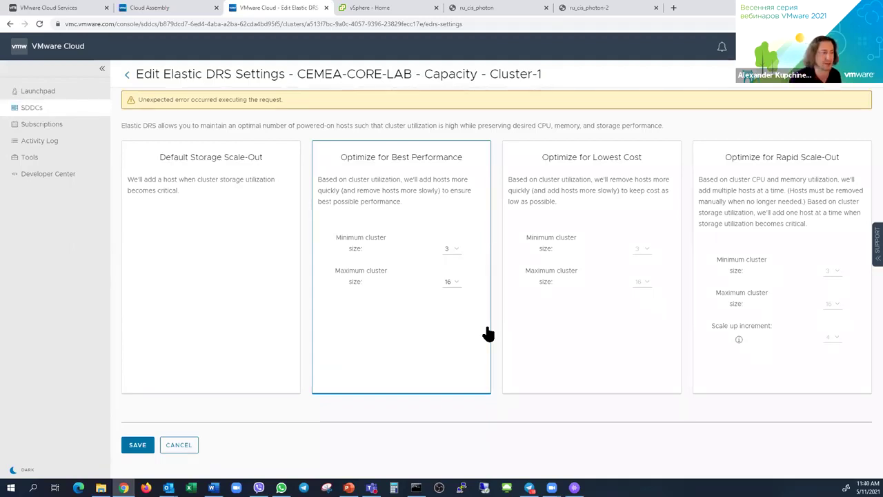
click(455, 283)
click(449, 168)
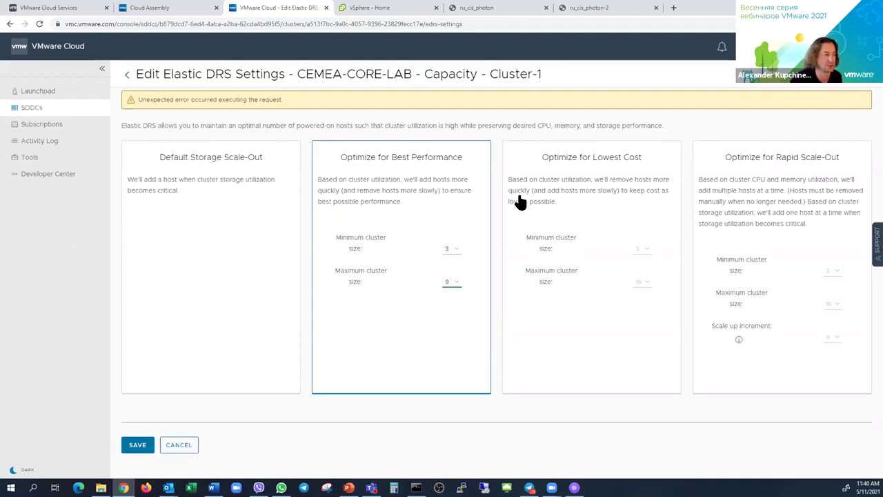
click(454, 251)
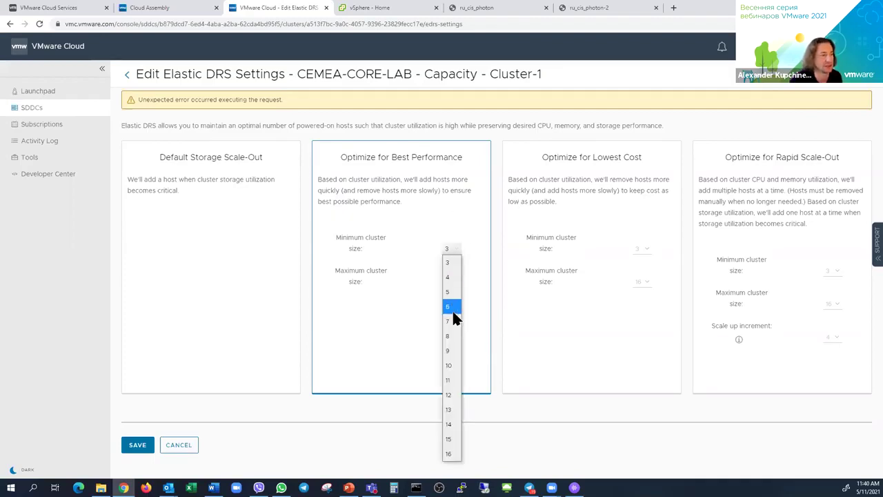
click(449, 306)
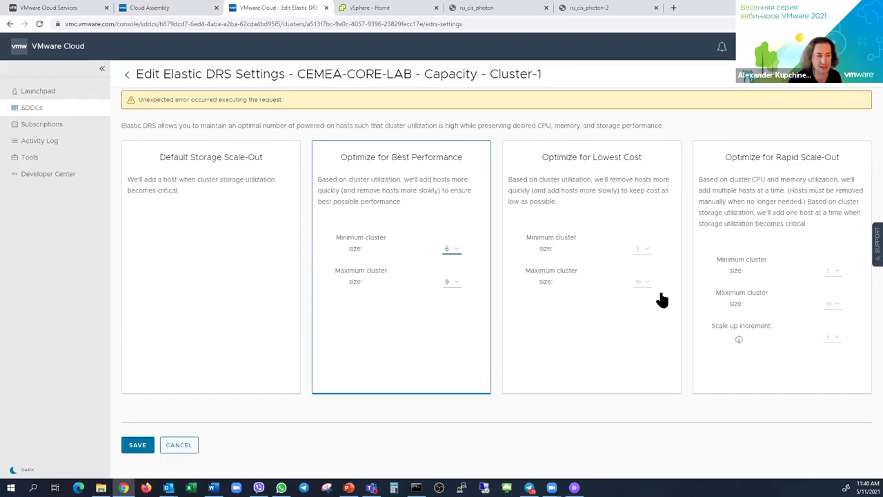
Try the Lowest Cost and Rapid Scale-Out policies, check the scale-up increment choices and discard the Elastic DRS changes
click(566, 327)
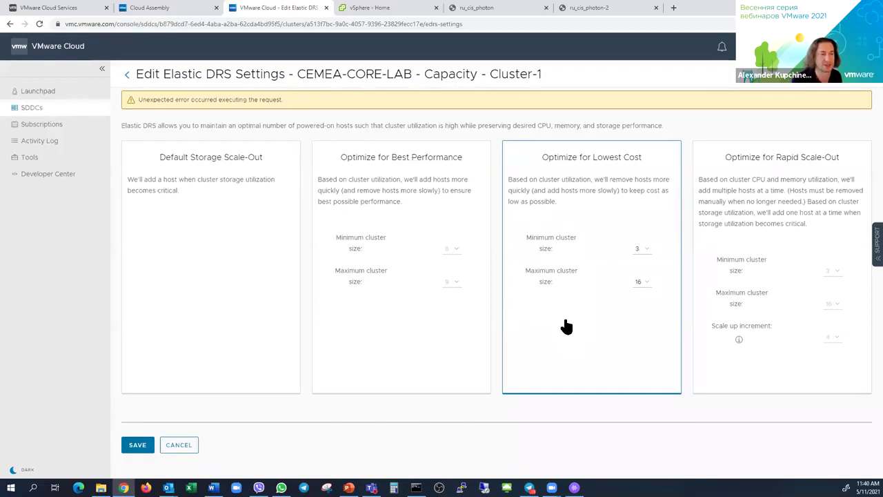
click(814, 263)
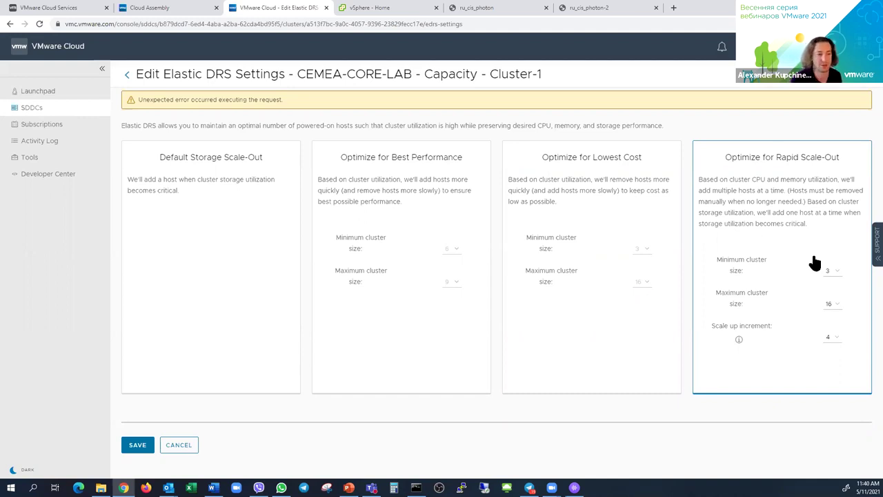
click(833, 337)
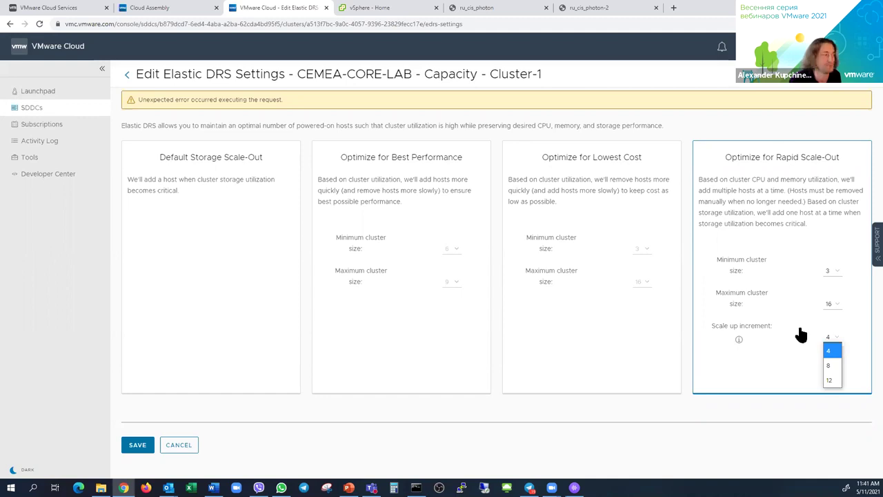
click(175, 446)
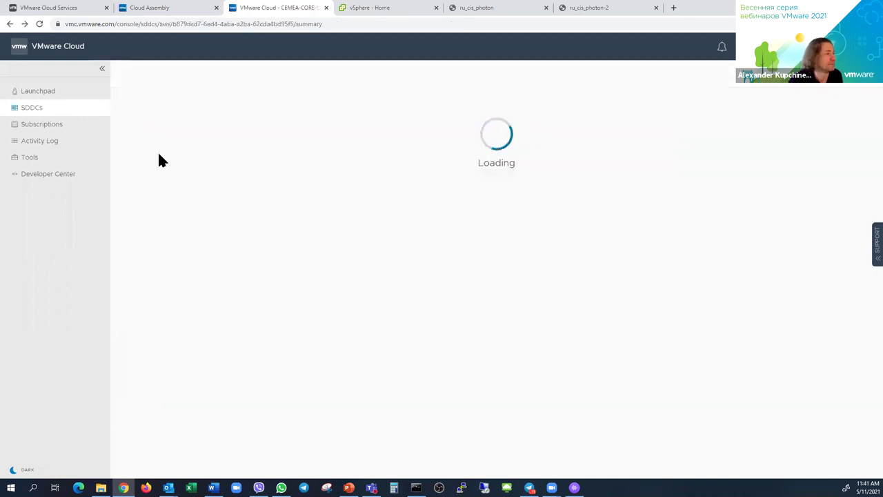
Open the Networking & Security overview of CEMEA-CORE-LAB and bring up the options for opening access to vCenter
click(229, 304)
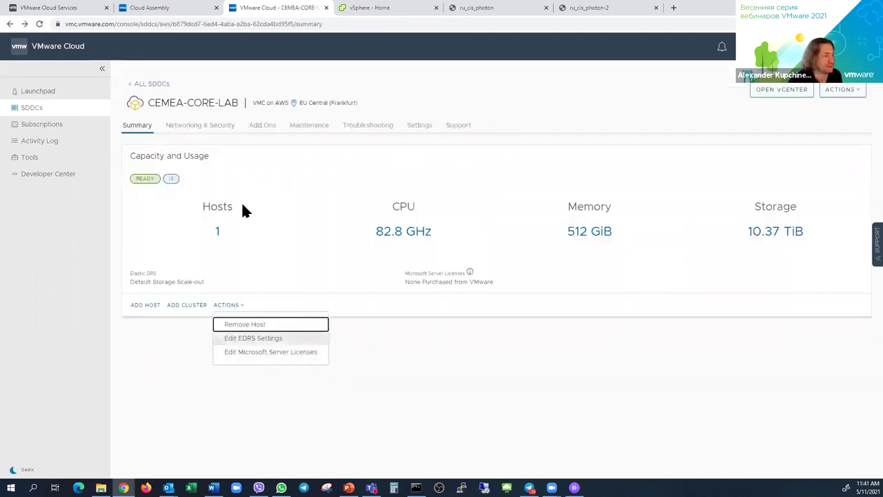
click(205, 128)
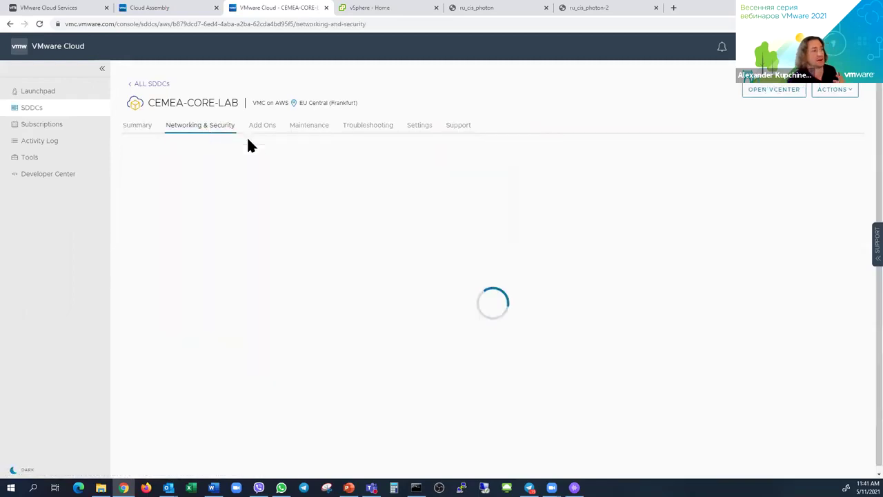
click(785, 91)
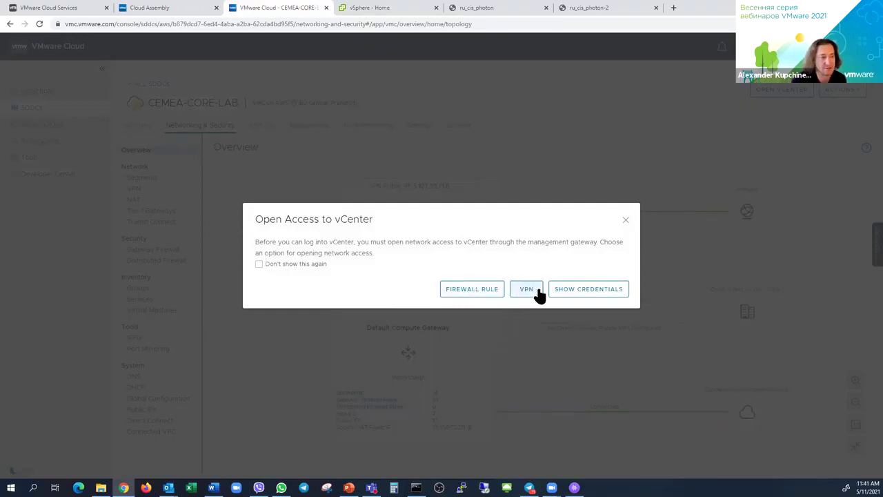
Show the default vCenter credentials, open vCenter from there and check the vSphere Client's version information
click(562, 289)
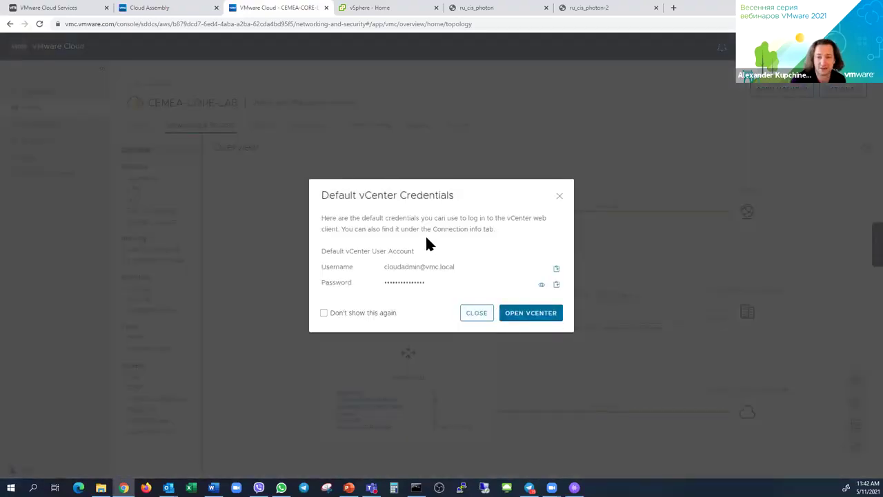
click(518, 315)
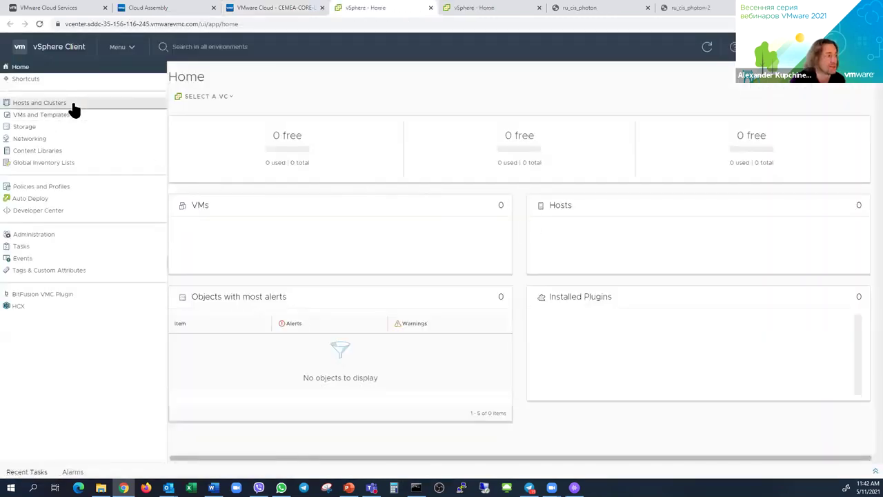
click(732, 47)
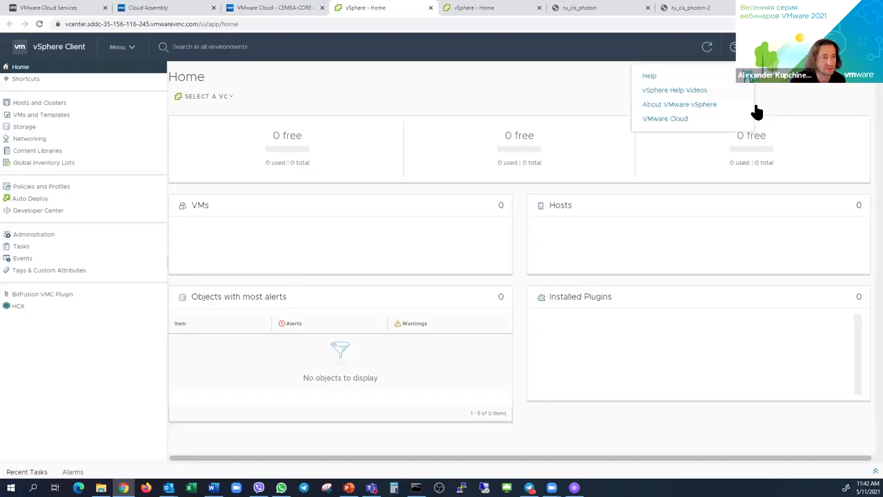
click(687, 105)
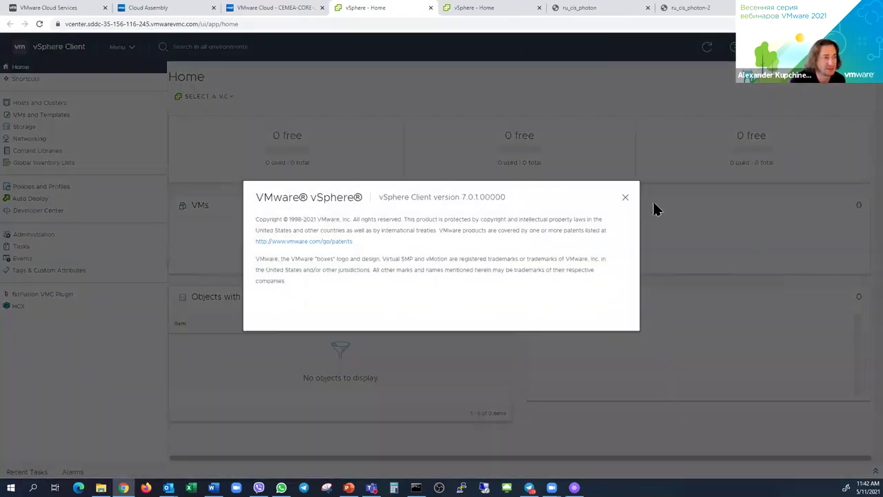
click(625, 200)
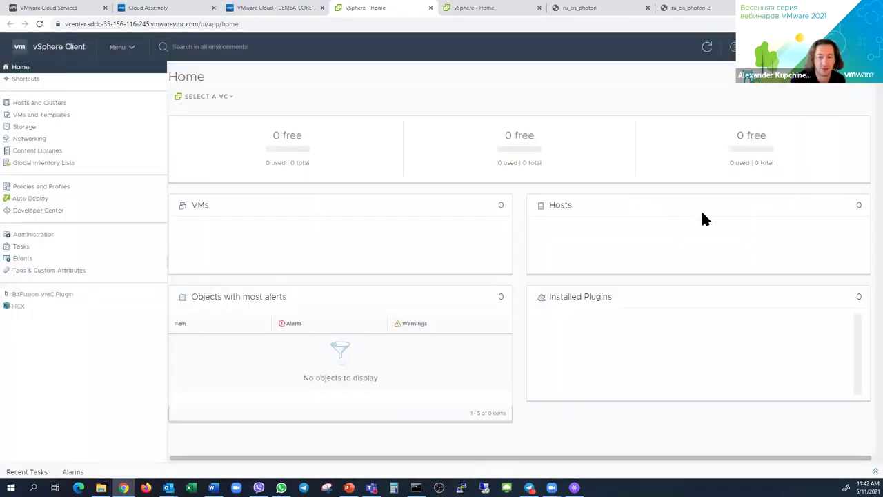
Browse the vCenter inventory of VMs and templates, the WorkloadDatastore summary and Cluster-1 under hosts and clusters
click(60, 118)
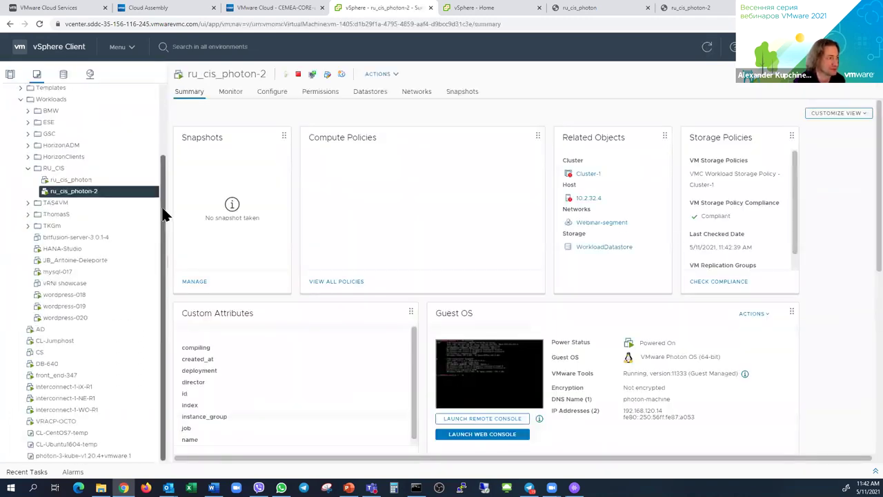
click(63, 74)
click(66, 138)
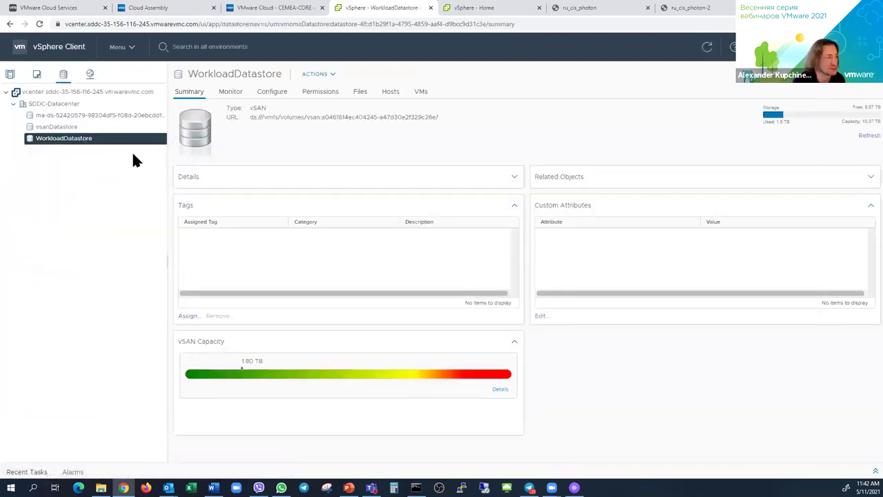
click(9, 74)
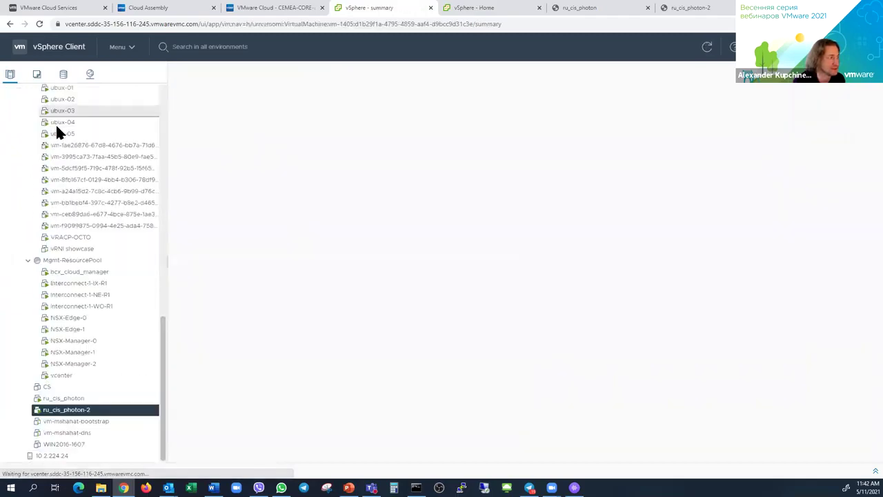
drag(165, 348, 176, 63)
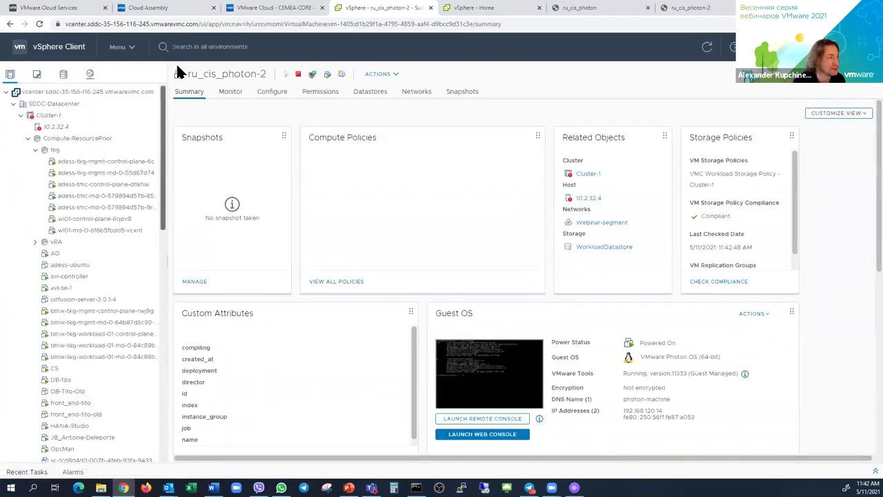
click(55, 116)
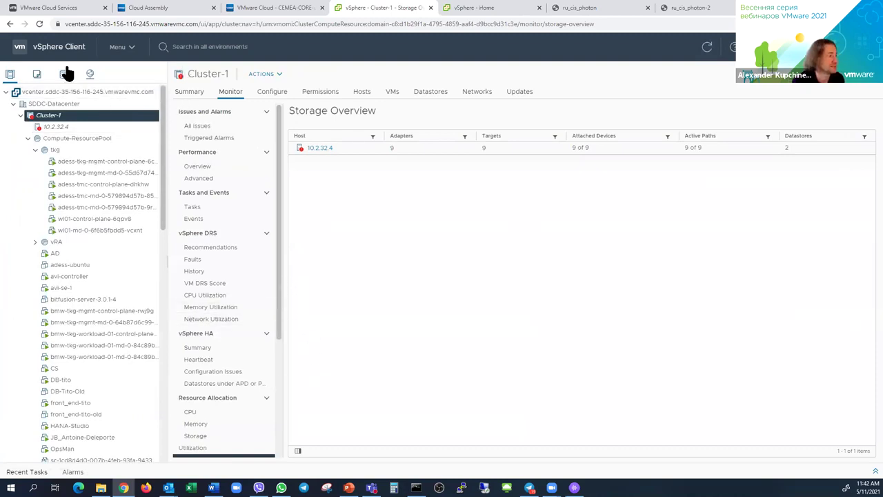
Return to the VMware Cloud console, dismiss the vCenter credentials and examine Webinar-segment's segment profiles and DHCP static bindings
click(266, 9)
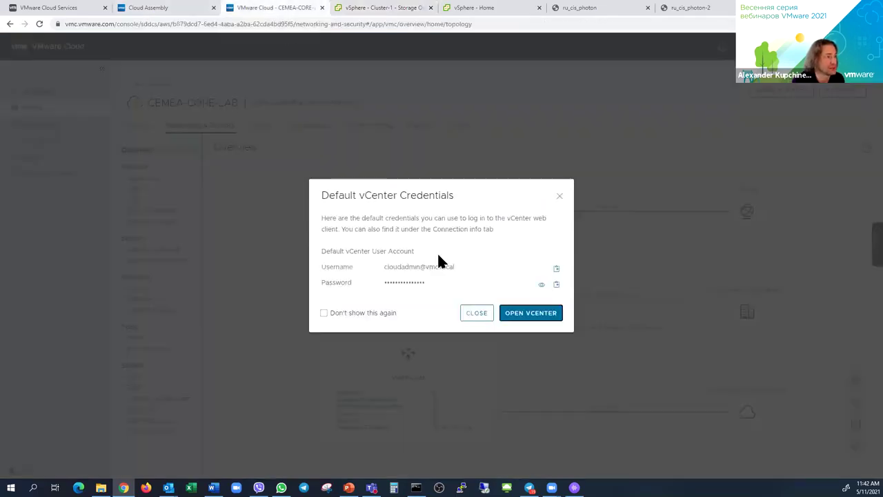
click(476, 313)
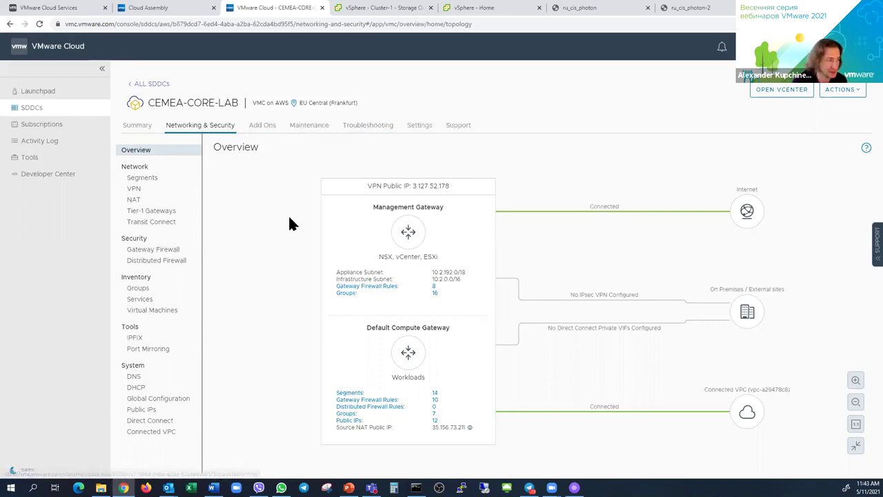
click(137, 179)
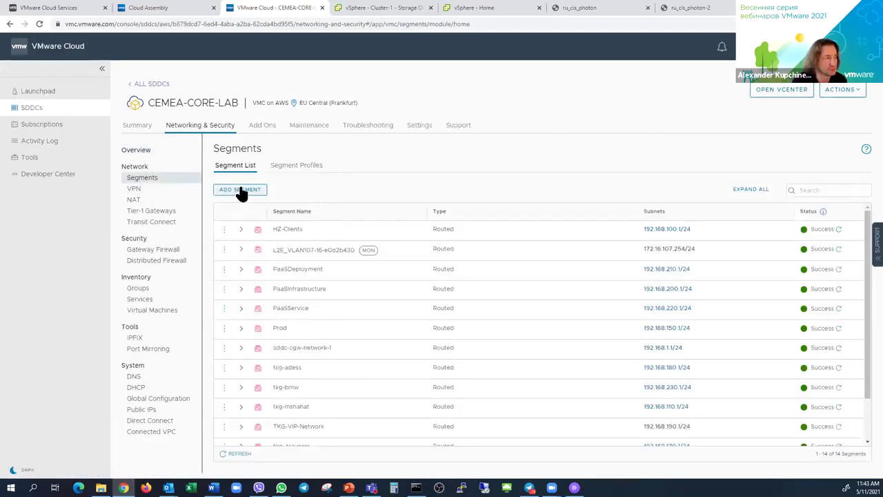
scroll(405, 228, down, 2)
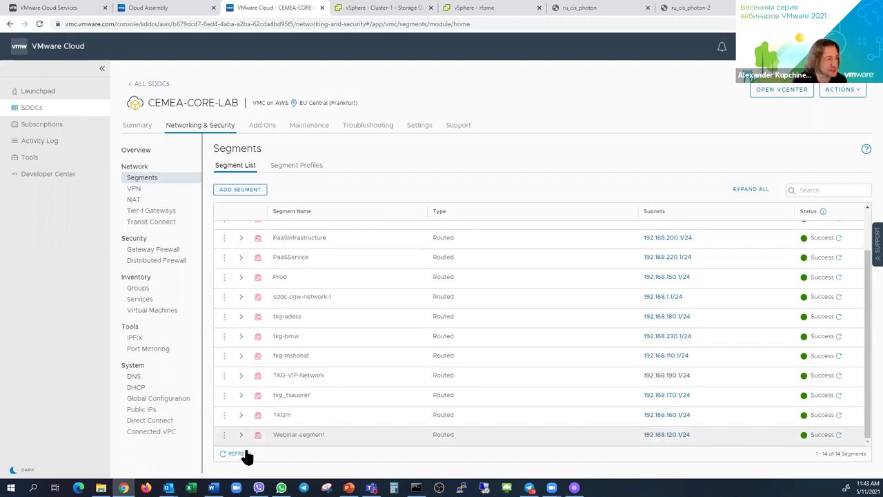
scroll(414, 400, down, 1)
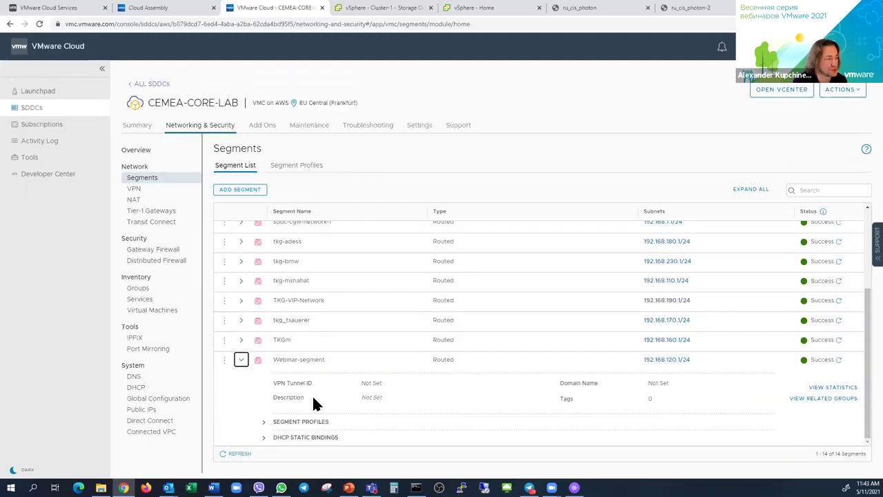
click(264, 422)
scroll(420, 403, down, 1)
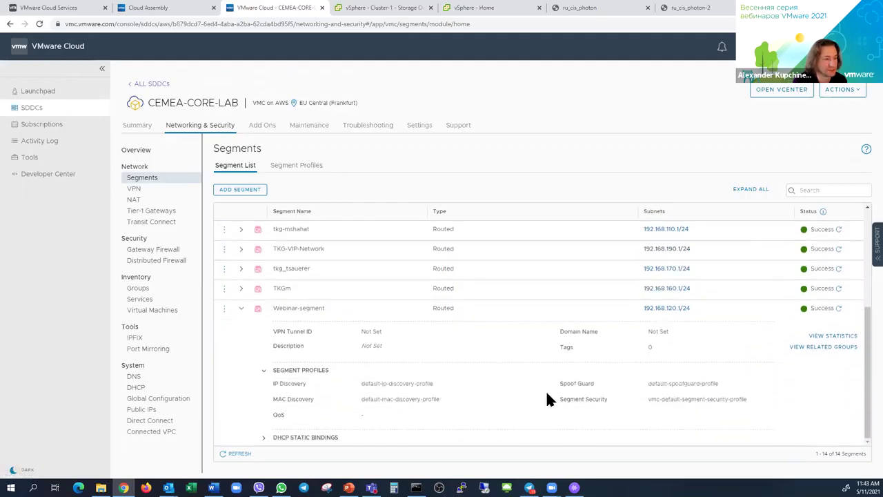
scroll(371, 398, down, 1)
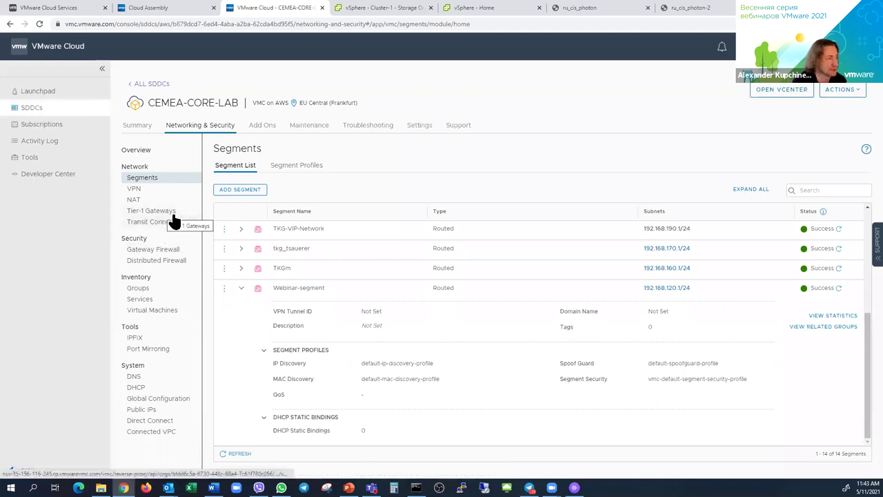
View the SDDC's Route Based, Policy Based and Layer 2 VPN configurations
click(136, 189)
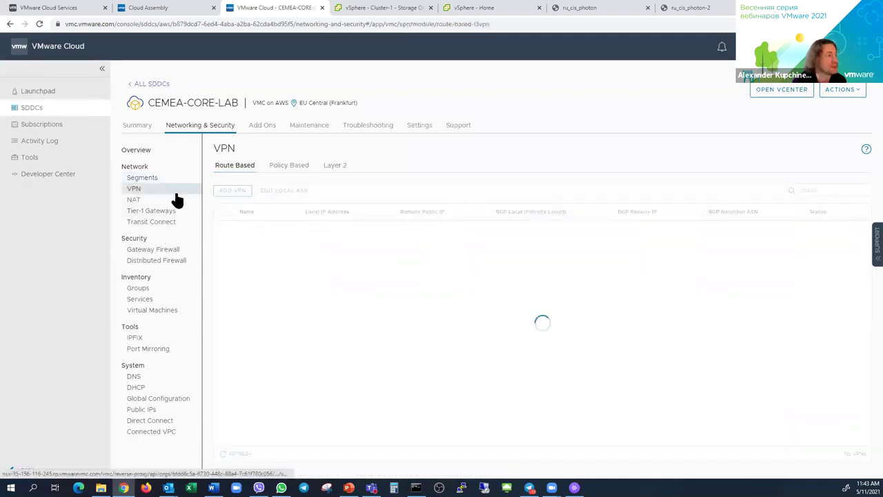
click(289, 168)
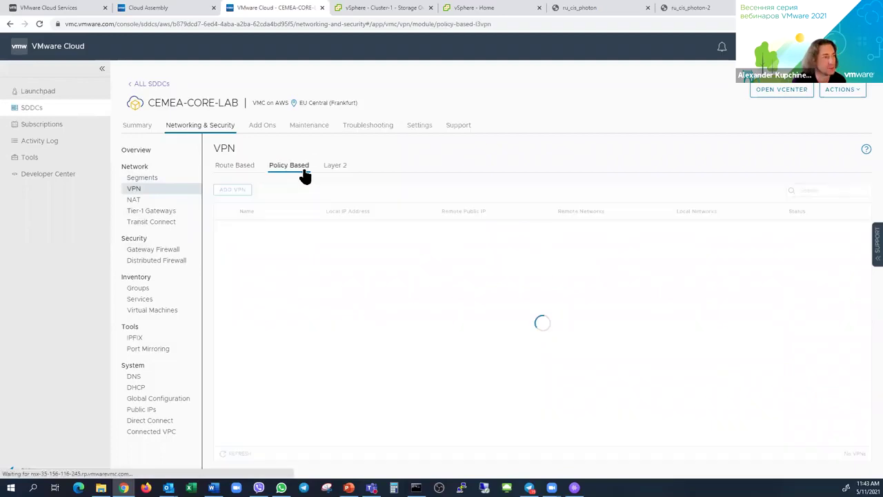
click(337, 168)
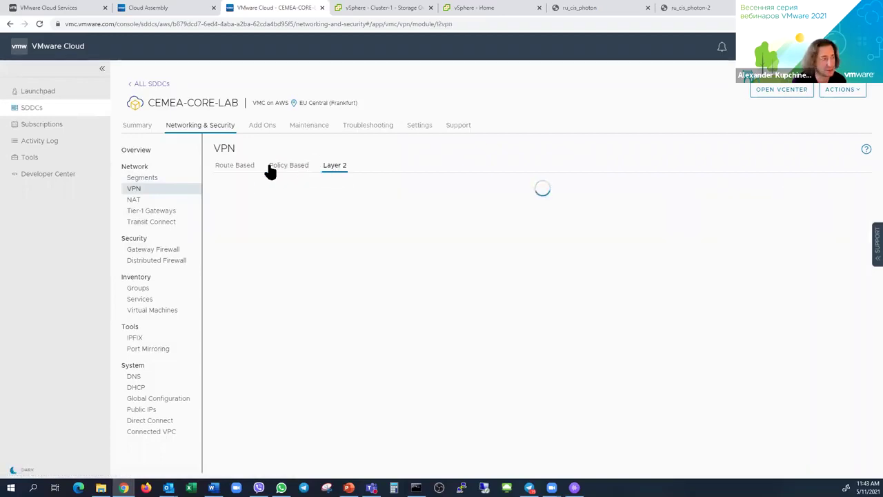
Examine the RU_CIS_Demo NAT rule and compare its internal IP with the ru_cis_photon VM's address in vCenter
click(147, 200)
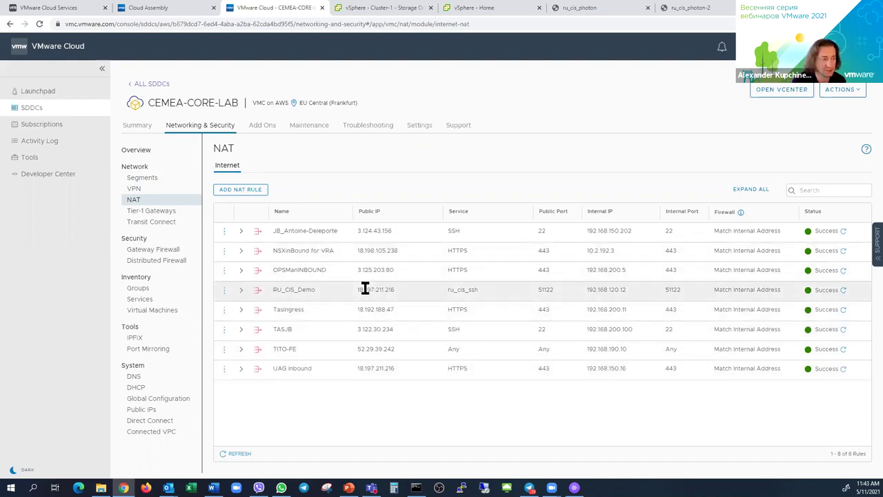
drag(532, 290, 565, 290)
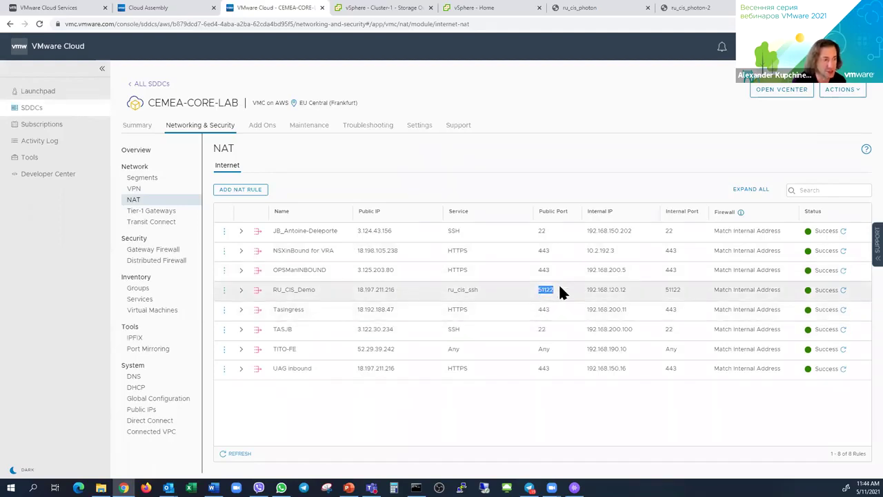
click(407, 8)
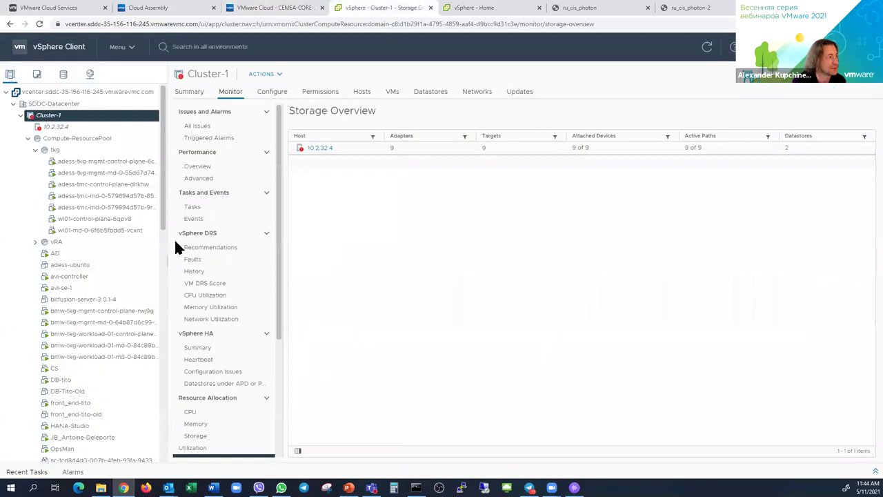
scroll(154, 321, down, 1)
scroll(154, 323, down, 10)
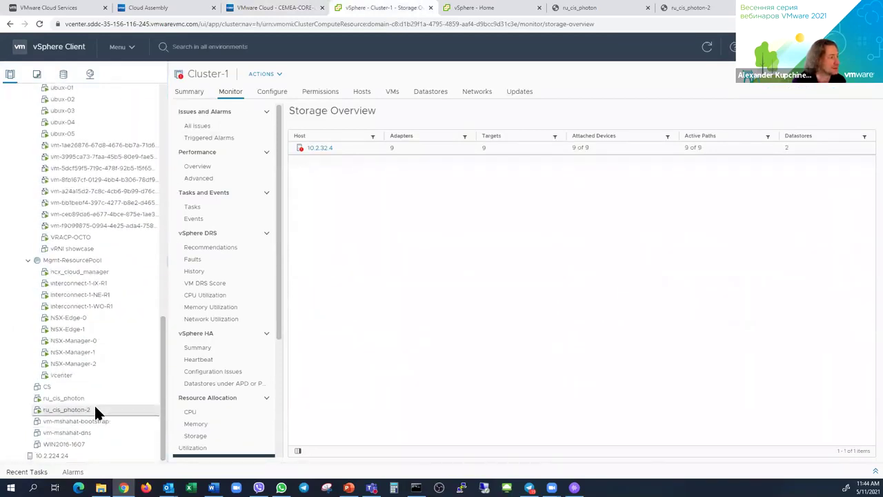
click(79, 399)
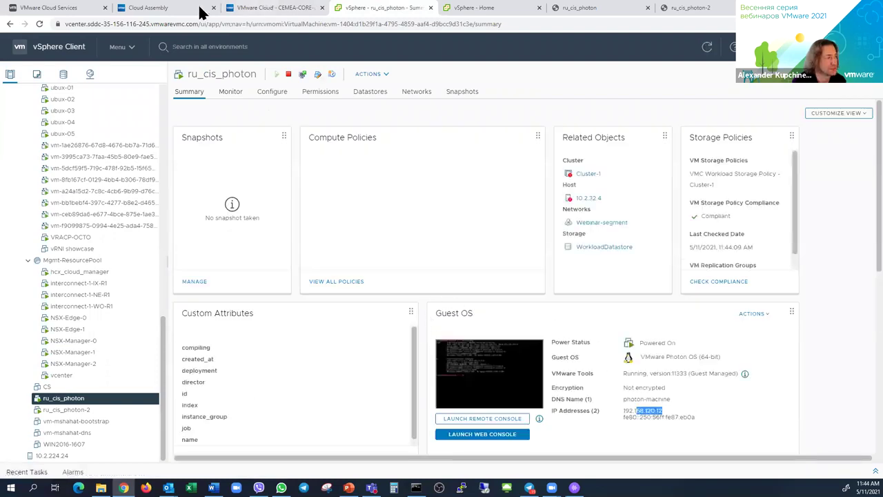
click(282, 11)
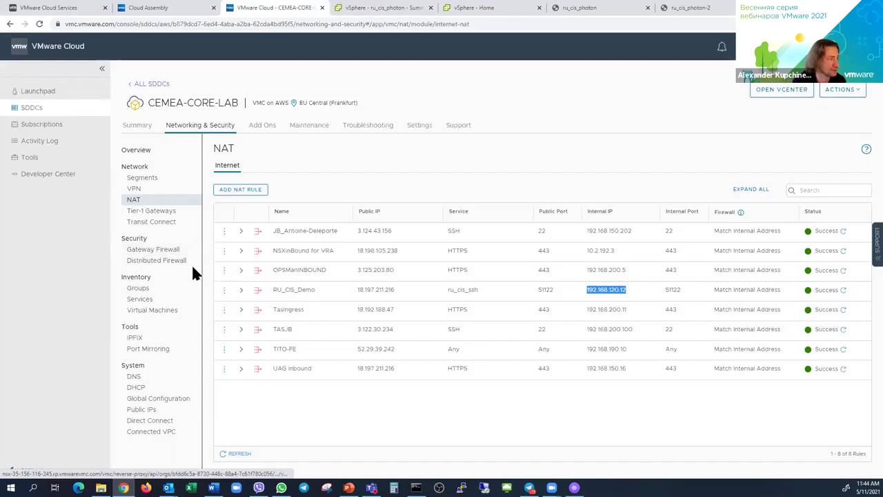
Review the Gateway Firewall rules of the Compute Gateway and the Management Gateway
click(169, 252)
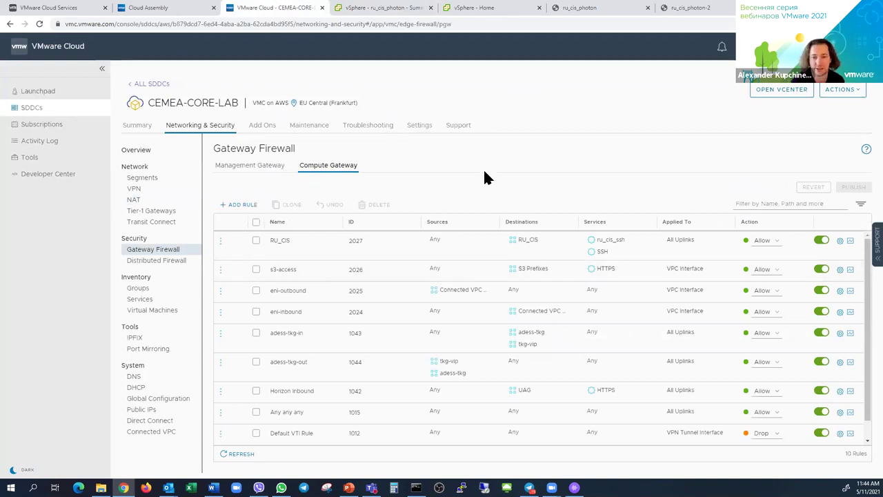
scroll(418, 312, down, 1)
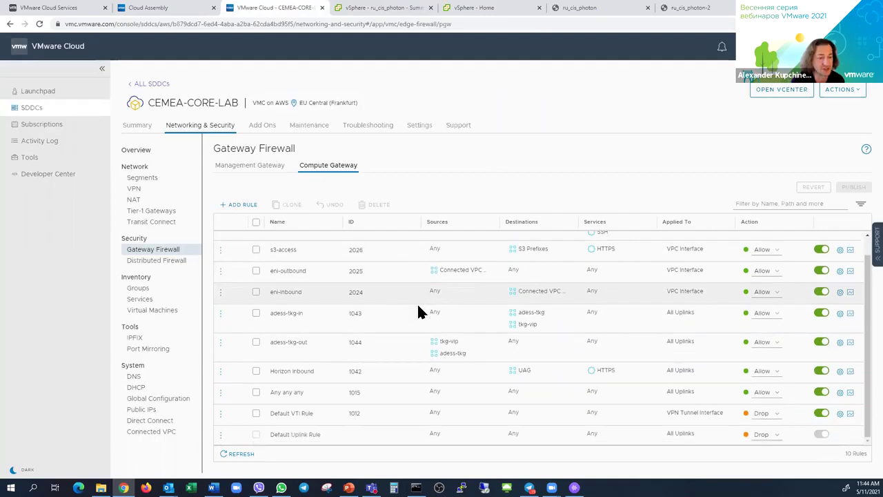
click(251, 166)
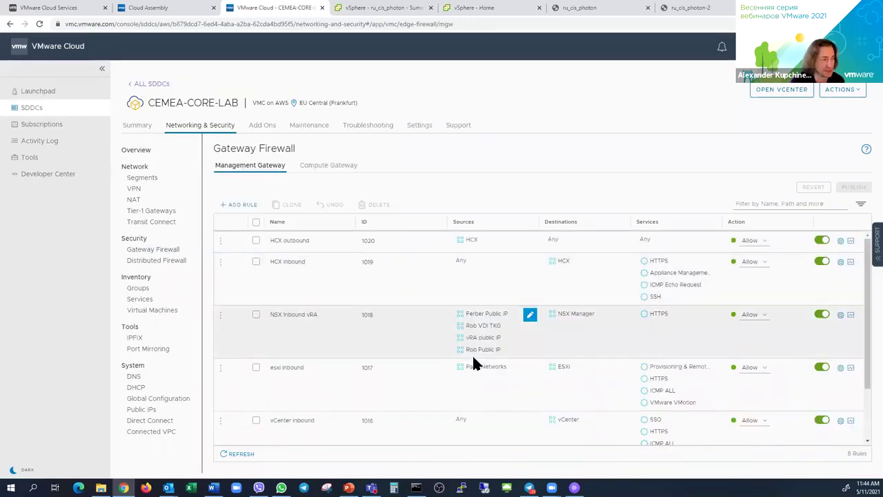
scroll(471, 354, down, 1)
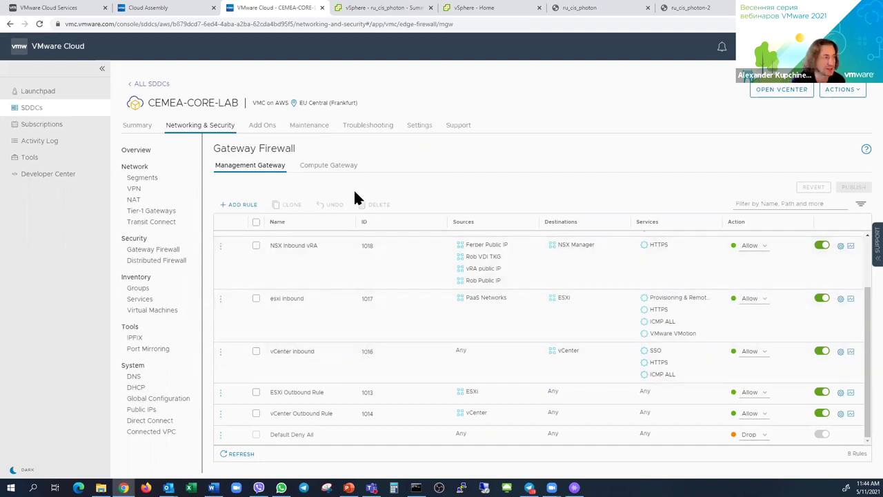
Look through the SDDC's public IPs, DHCP profiles, Connected VPC, Direct Connect settings and virtual machine inventory
click(133, 409)
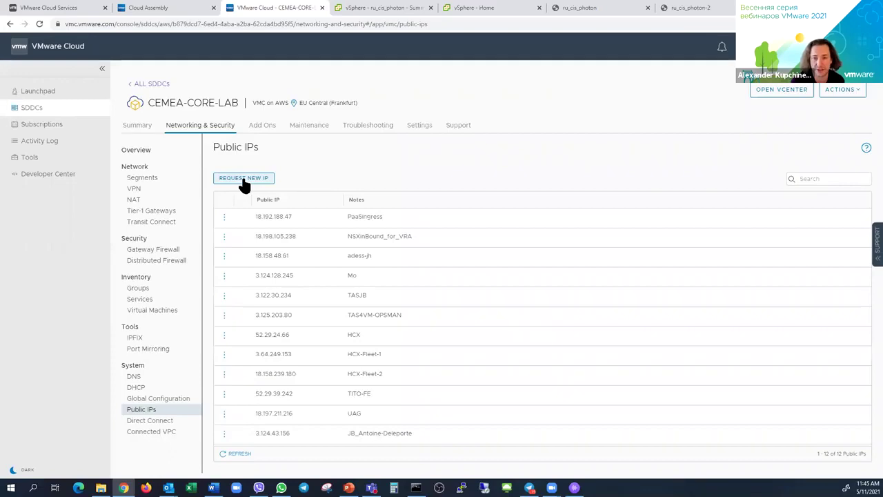
click(137, 387)
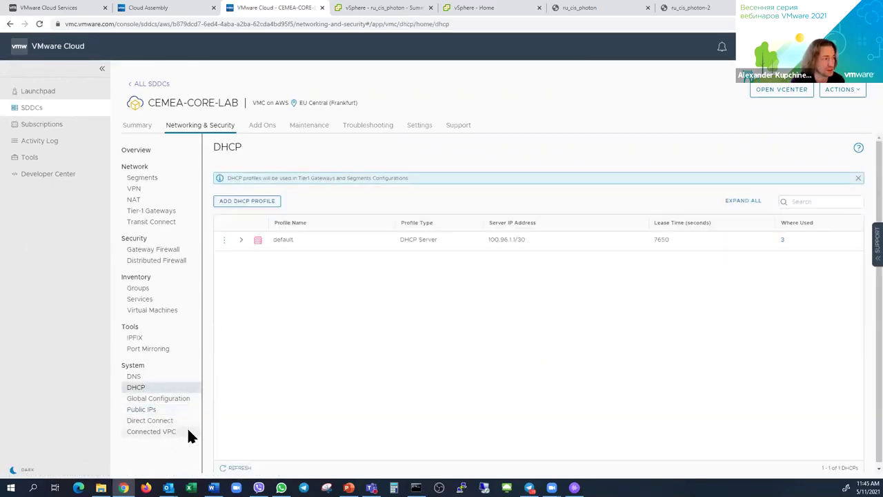
click(143, 432)
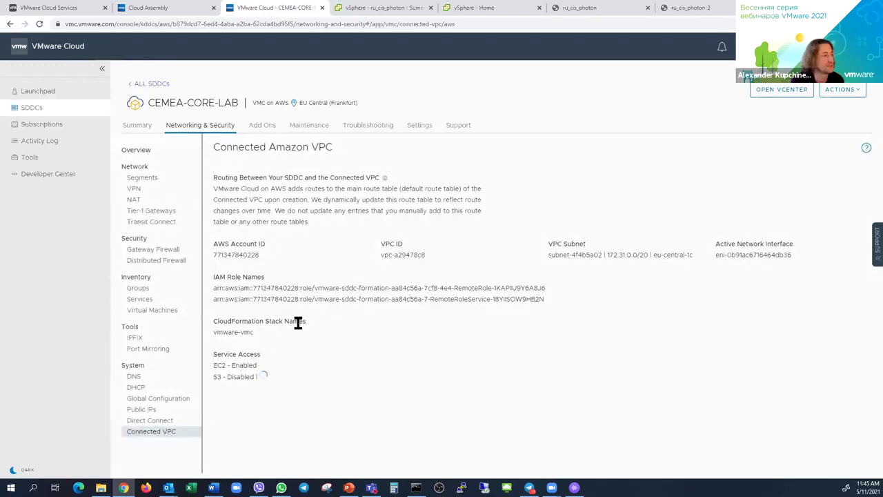
click(176, 421)
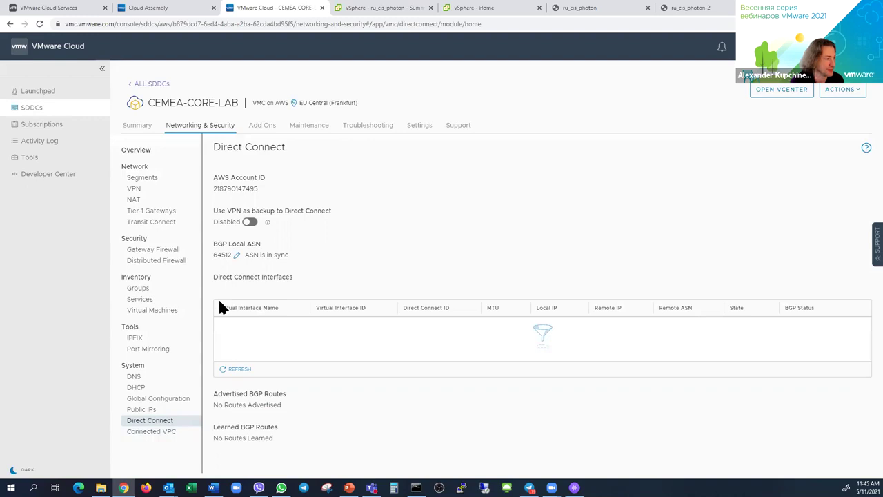
click(143, 311)
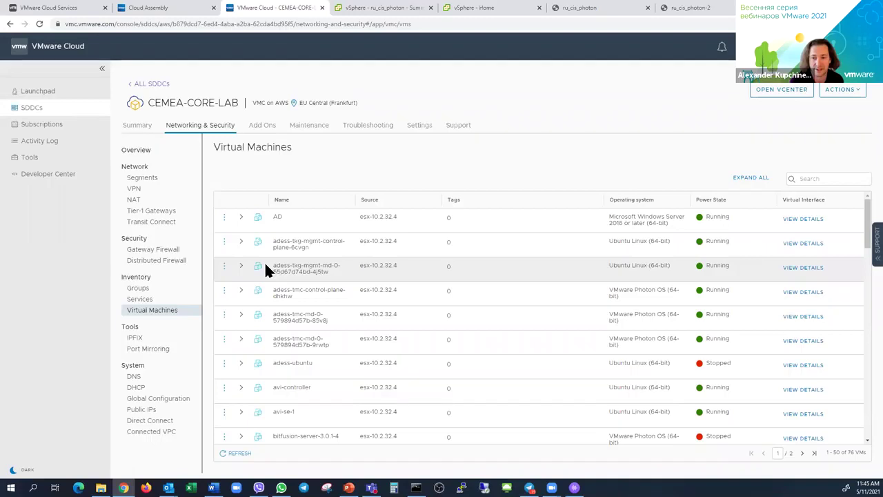
Review the SDDC's inventory services and switch through vCenter to the ru_cis_photon web console
click(145, 301)
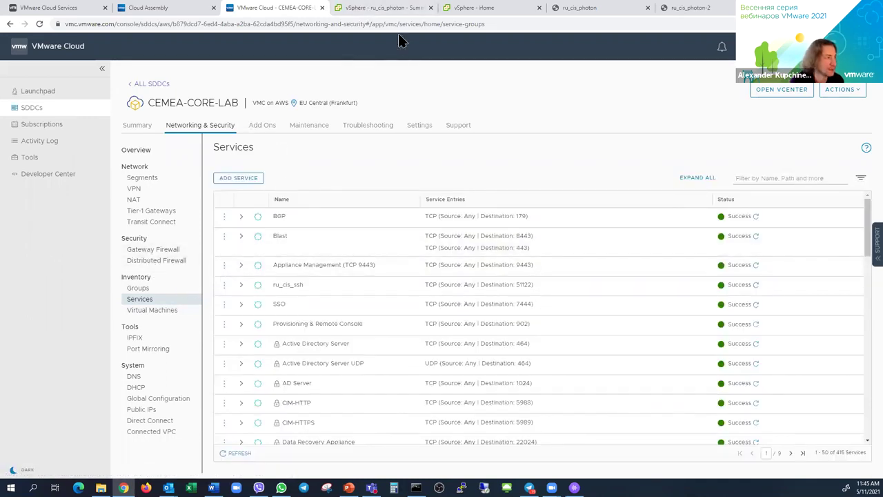
click(379, 9)
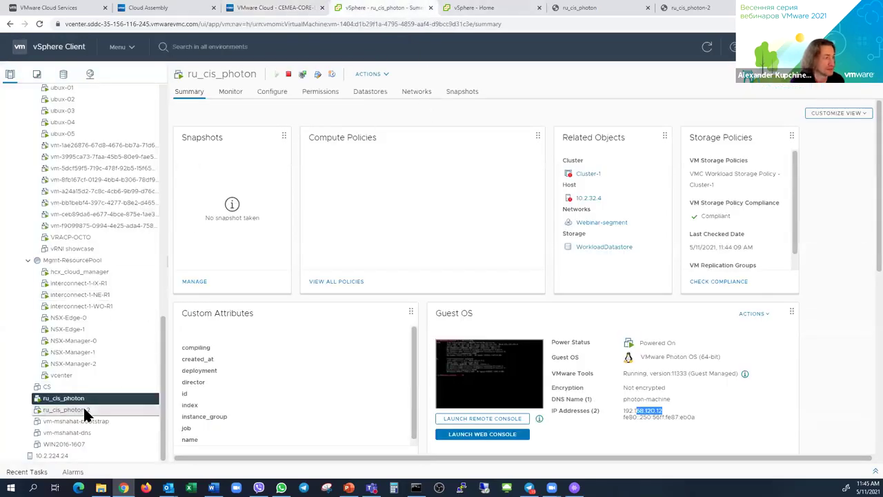
click(580, 7)
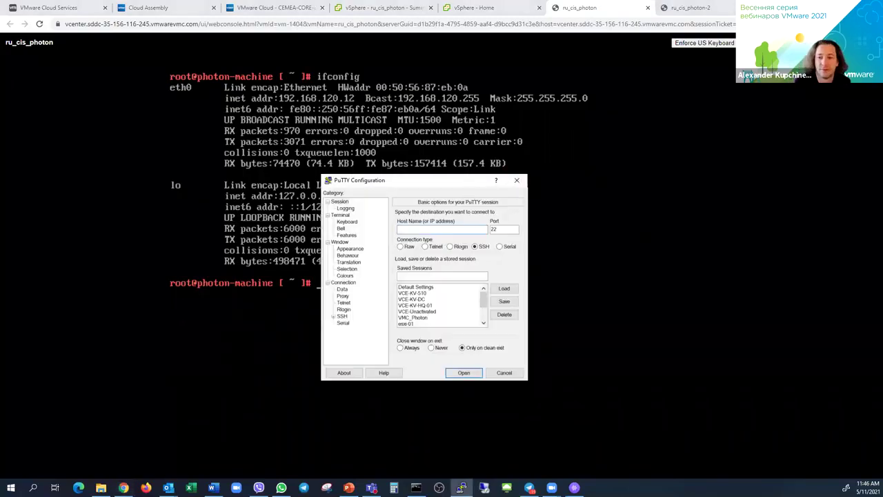
Connect to the saved VMC_Photon session in PuTTY and log in as root with the account password
click(413, 317)
click(503, 289)
click(464, 374)
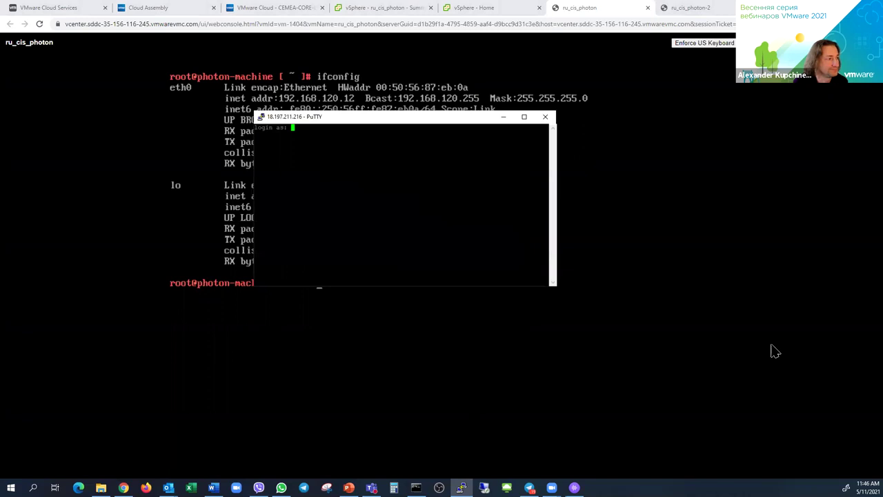
text(root)
key(Return)
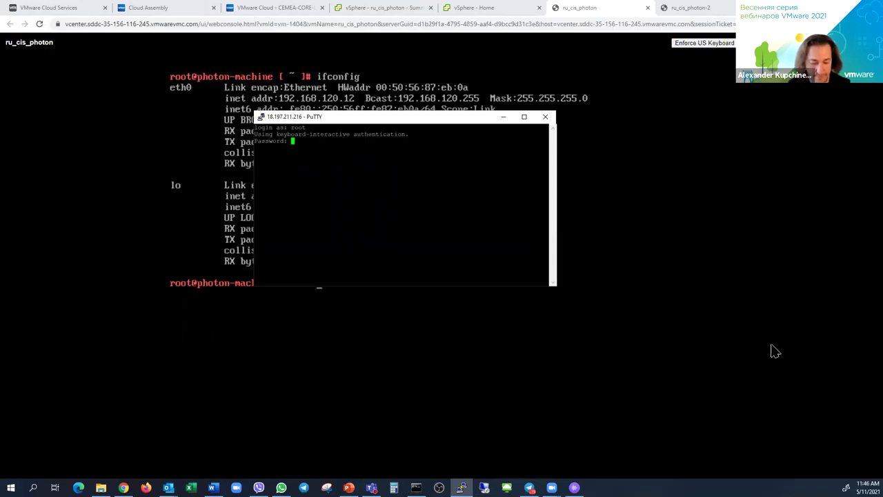
key(Return)
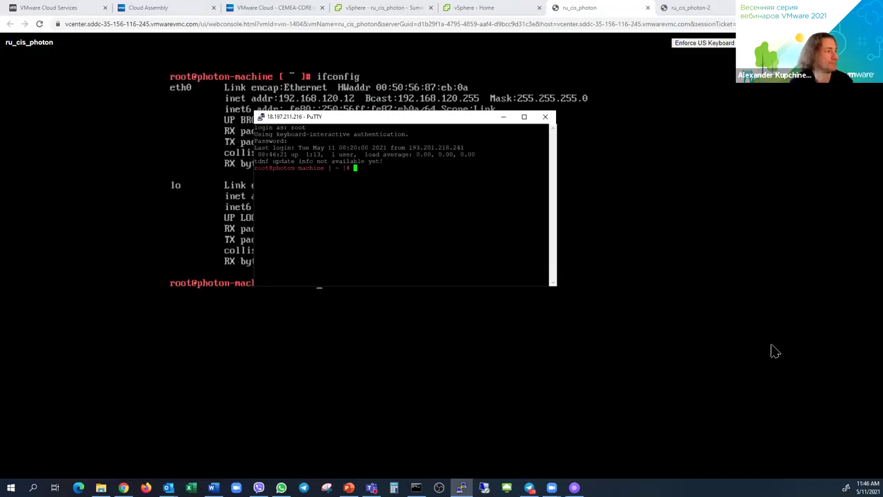
Run ifconfig in the SSH session to check the eth0 address, and compare it with the ru_cis_photon-2 console
text(ifc)
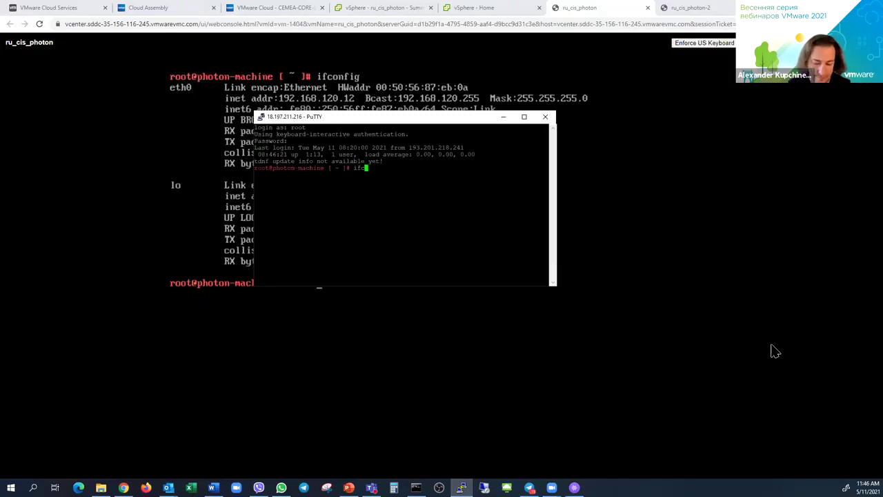
text(onfig)
key(Return)
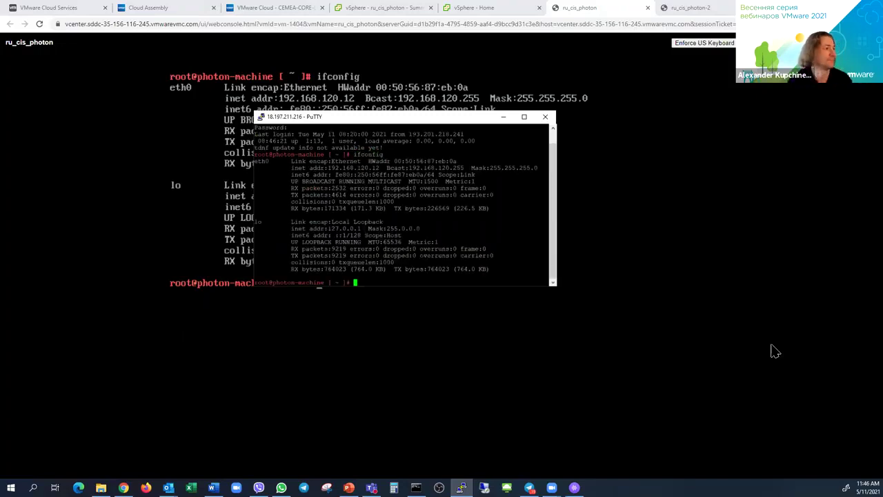
drag(350, 168, 379, 166)
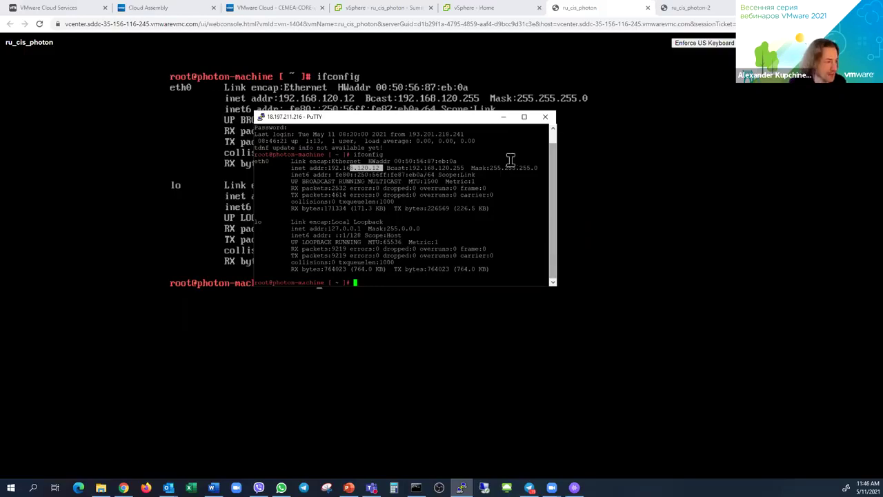
click(503, 116)
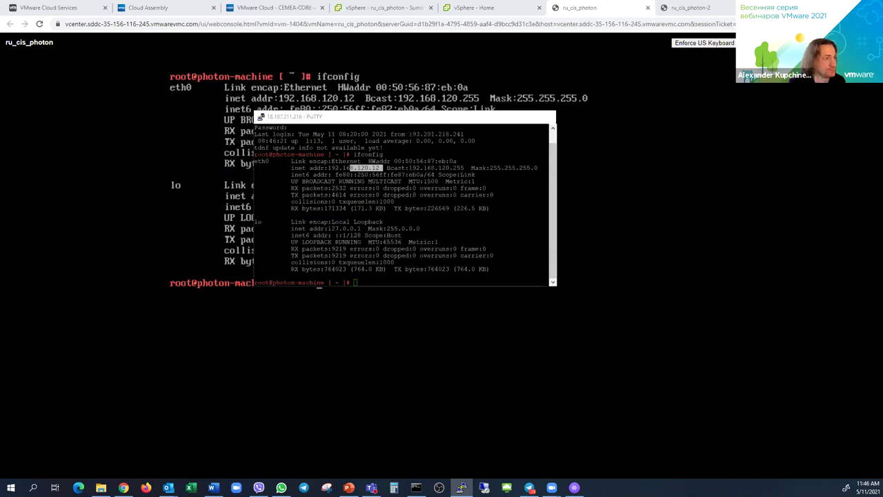
click(699, 13)
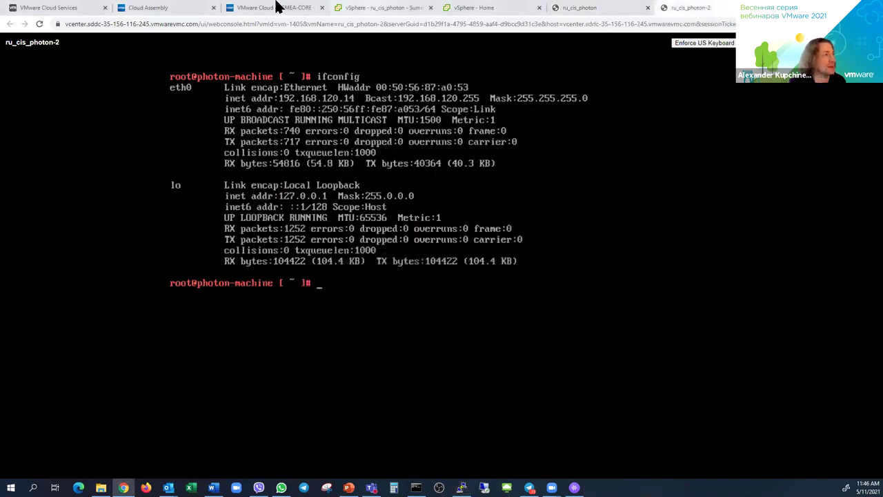
Review the CEMEA-CORE-LAB SDDC's available add-ons and its maintenance schedule in VMware Cloud
click(276, 7)
click(264, 128)
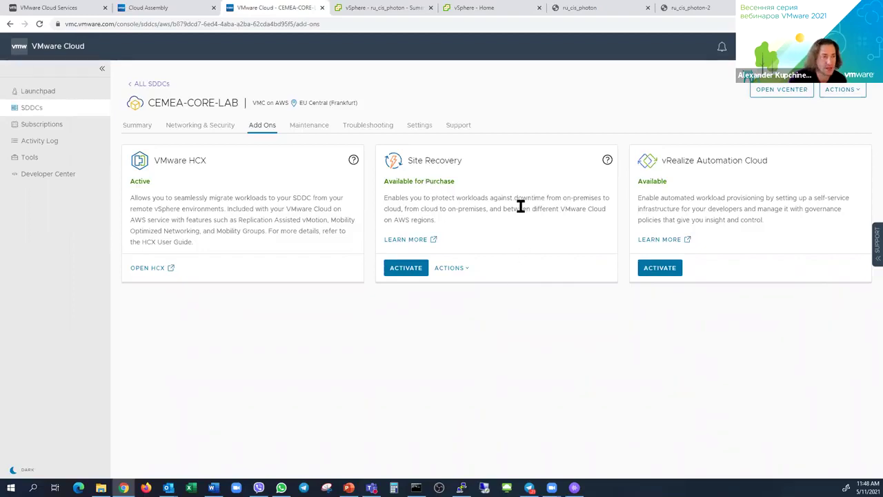
click(323, 131)
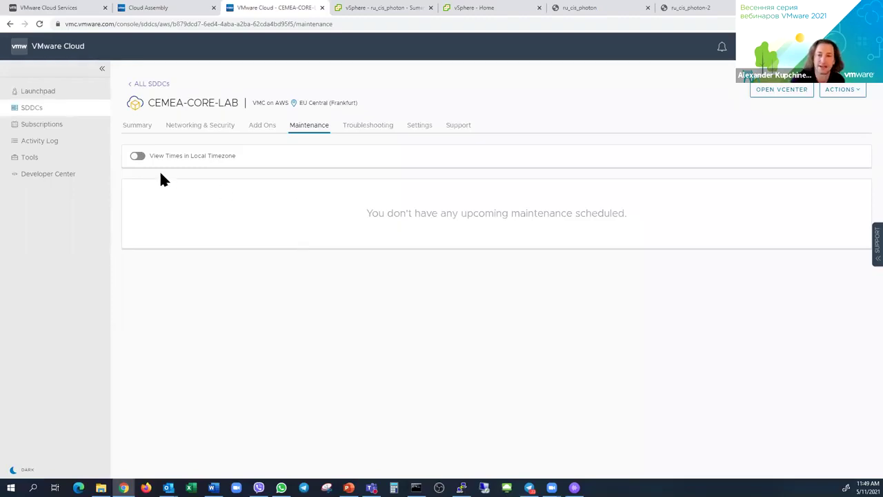
View the Hybrid Link Mode connectivity tests and look over the Cluster-1 inventory in vCenter
click(352, 136)
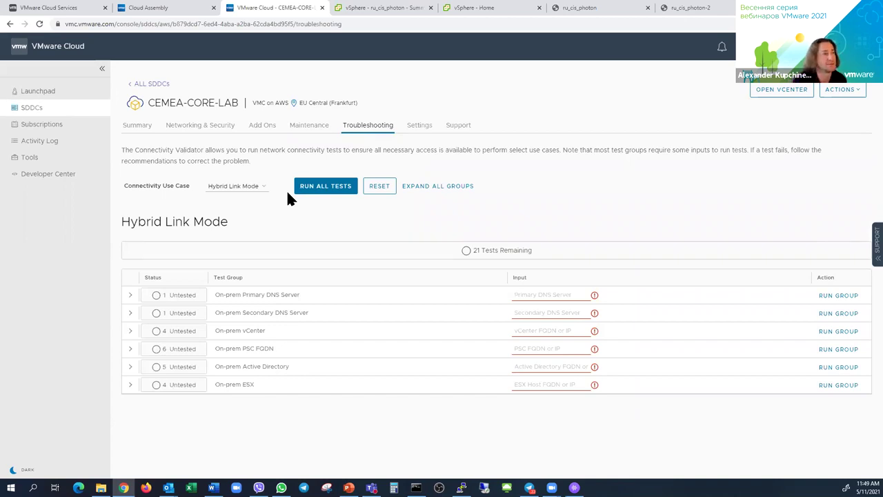
click(407, 11)
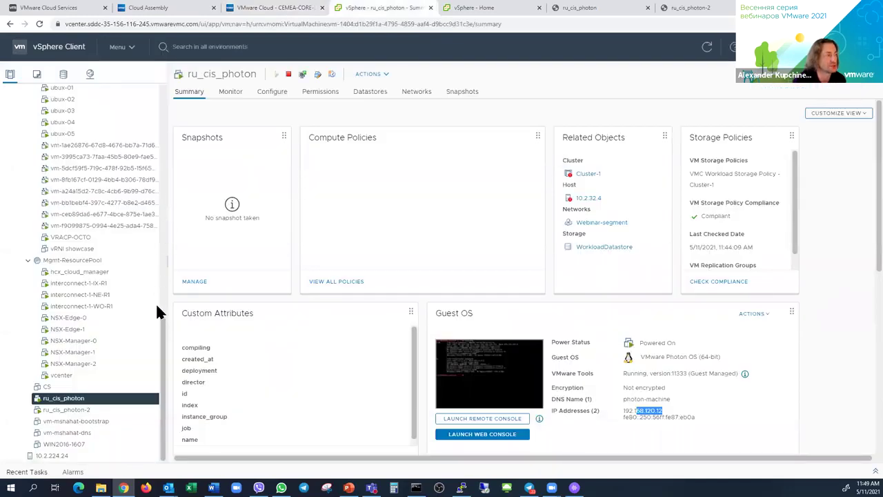
drag(163, 329, 124, 113)
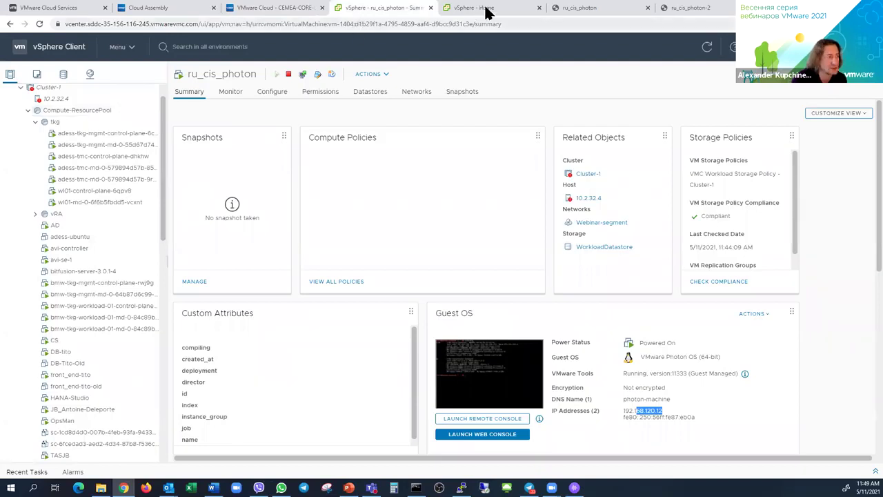
click(276, 8)
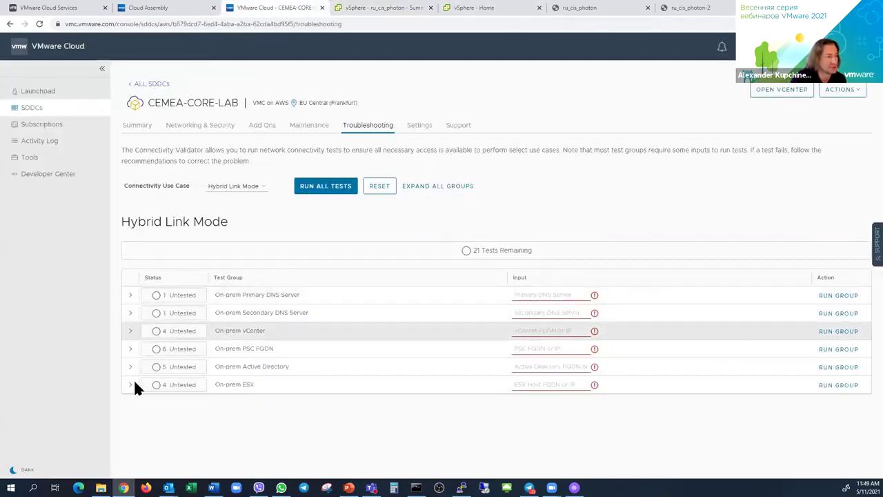
Expand the On-prem Secondary DNS Server, vCenter, PSC FQDN and Active Directory test groups to examine their connectivity tests
click(130, 313)
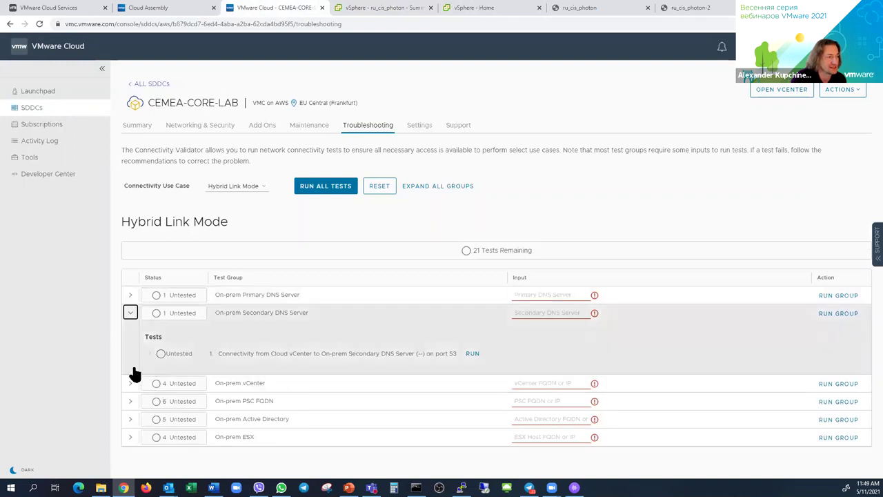
click(130, 384)
scroll(130, 425, down, 1)
click(131, 421)
scroll(134, 444, down, 2)
click(131, 439)
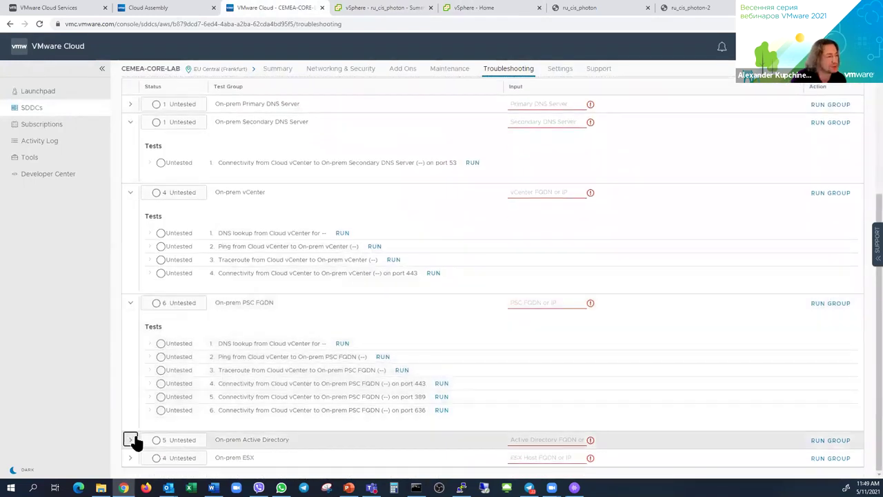
scroll(140, 387, down, 2)
scroll(138, 379, up, 5)
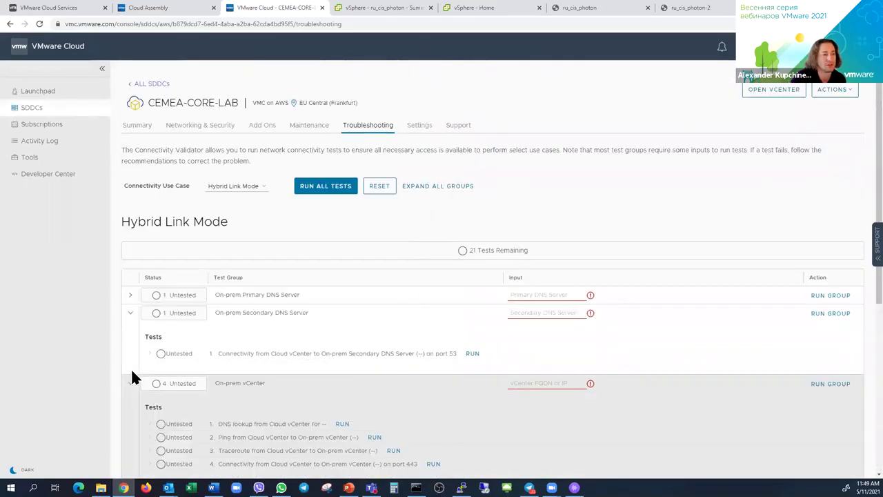
Review the SDDC settings, expanding the Management Appliances and vCenter Server API Explorer details
click(419, 129)
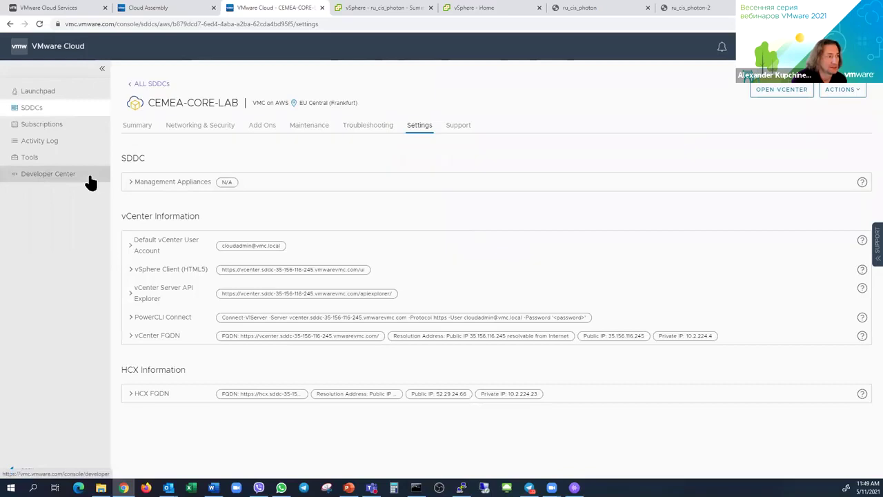
click(128, 183)
click(131, 272)
click(130, 274)
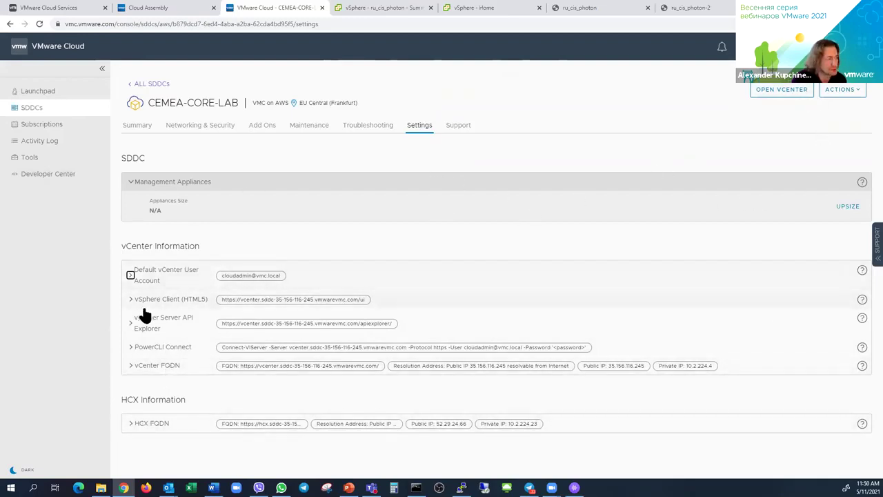
click(129, 325)
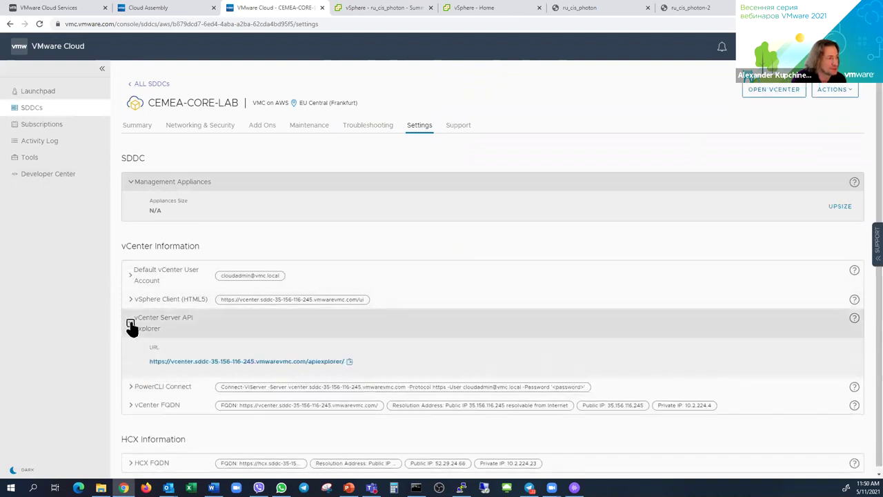
click(132, 326)
Review the SDDC's support information and the support help panel, and return to the SDDC summary
click(458, 127)
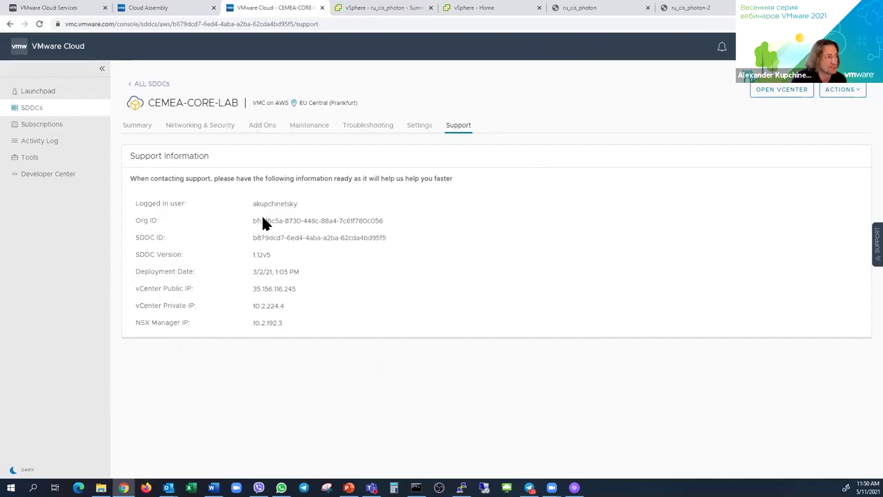
drag(299, 223, 311, 236)
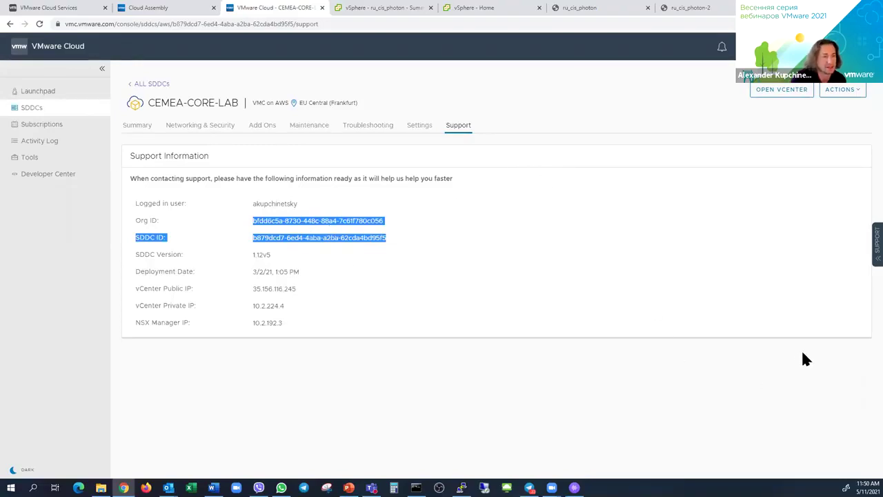
click(874, 252)
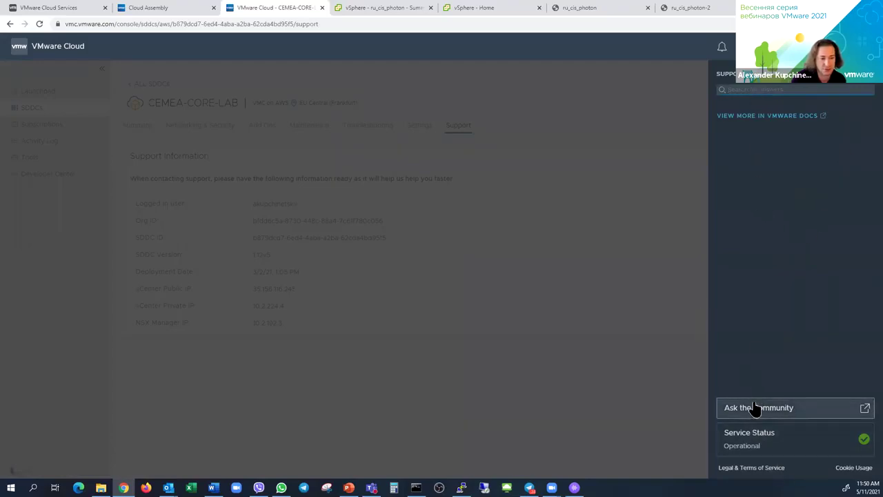
click(642, 238)
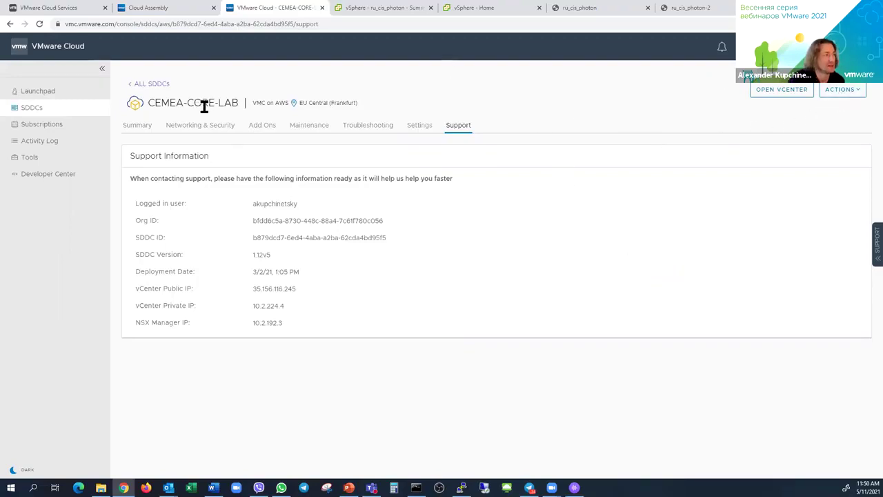
click(146, 131)
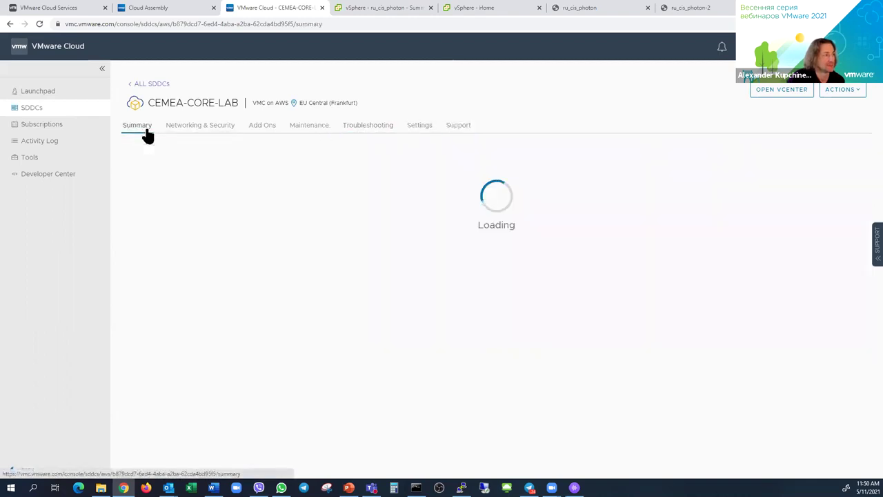